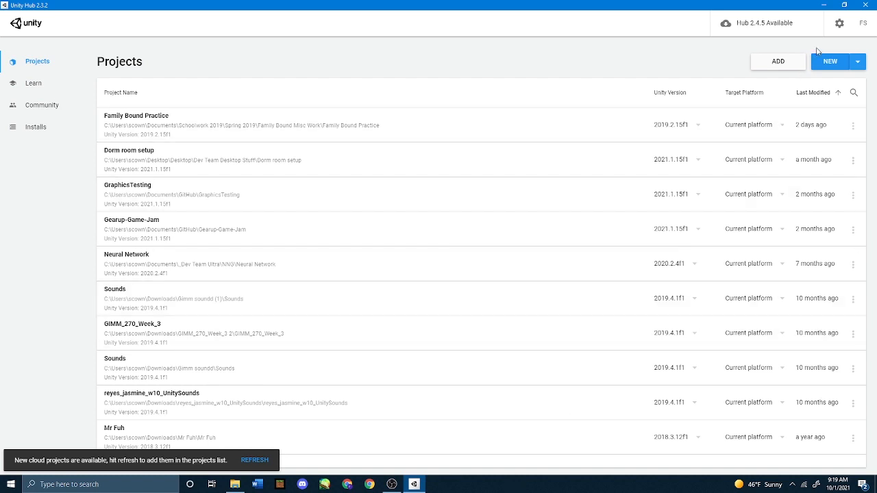
Step: Create a new project from the 3D template with the name GearUp Training
left_click(841, 68)
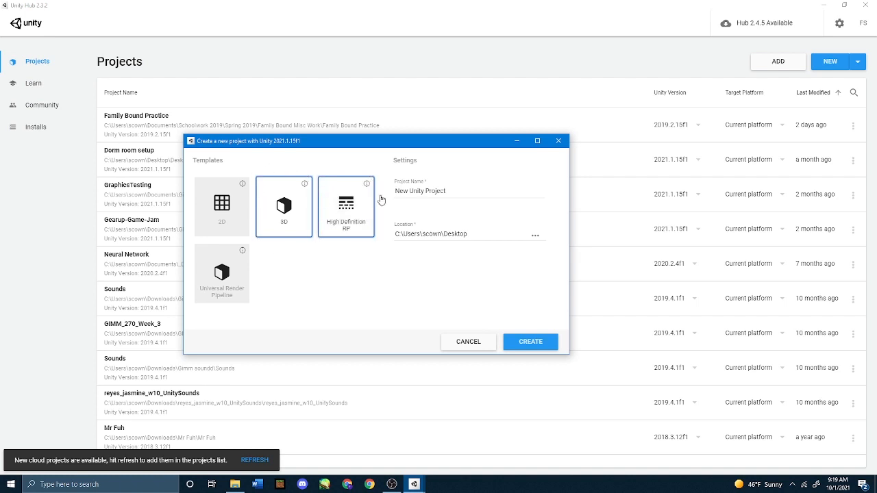
left_click(451, 192)
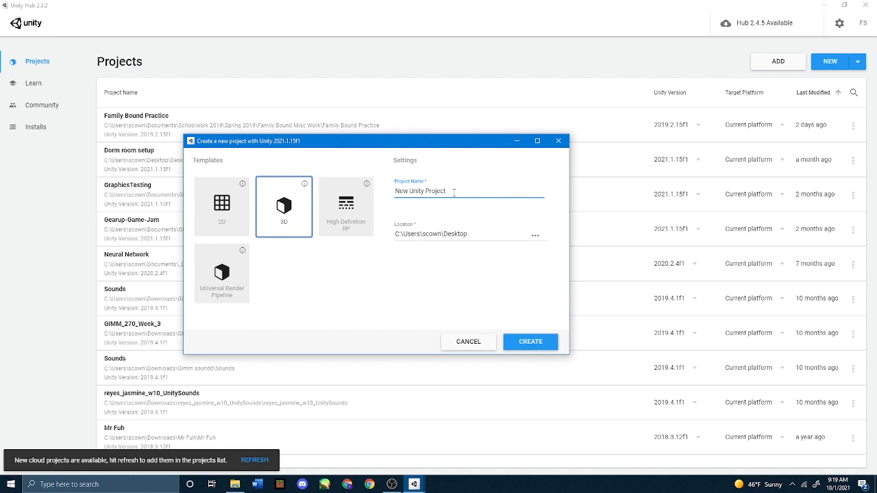
triple_click(454, 192)
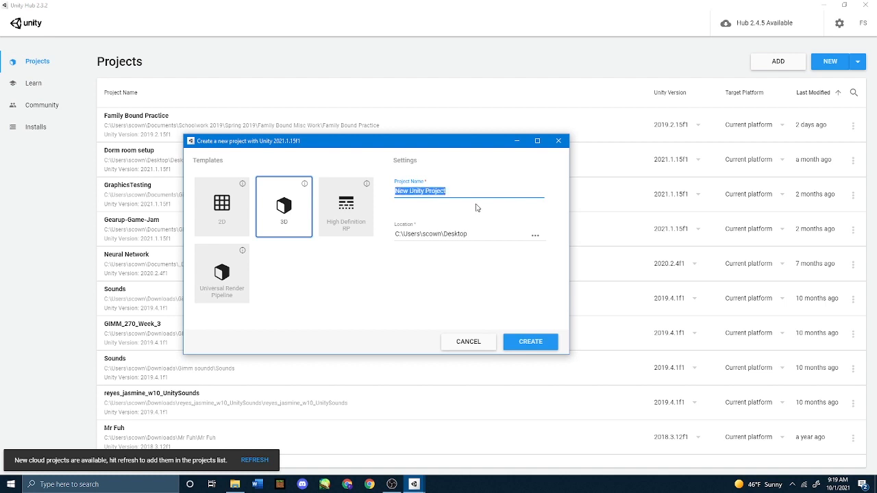
type("GearUp T")
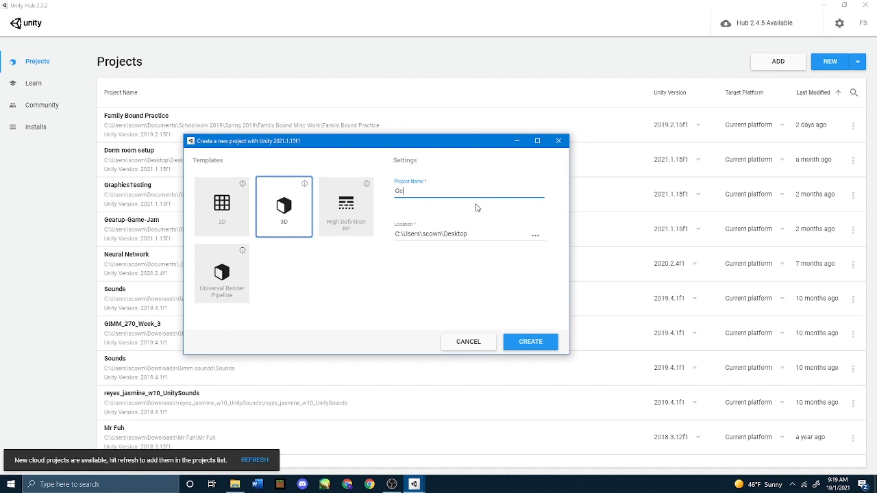
type("raining")
left_click(537, 342)
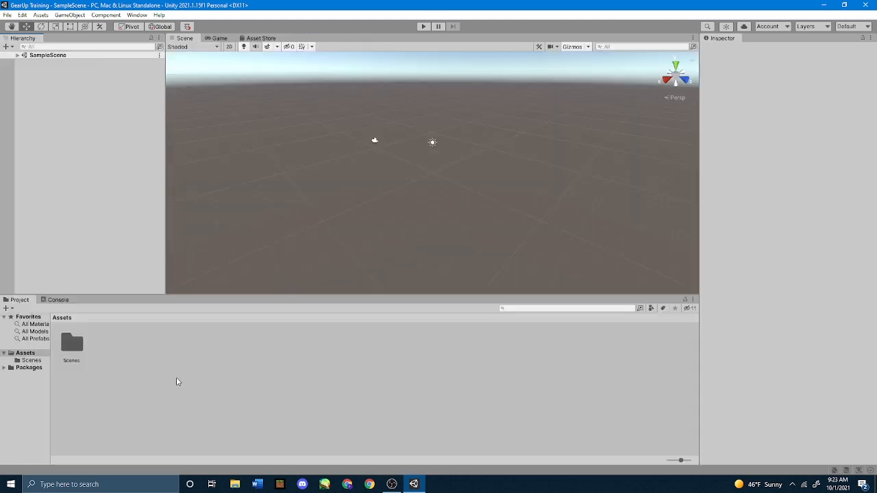
Step: Dock the Console beneath the Hierarchy and the Project window beside the Hierarchy, and widen this docked area slightly
left_click(57, 302)
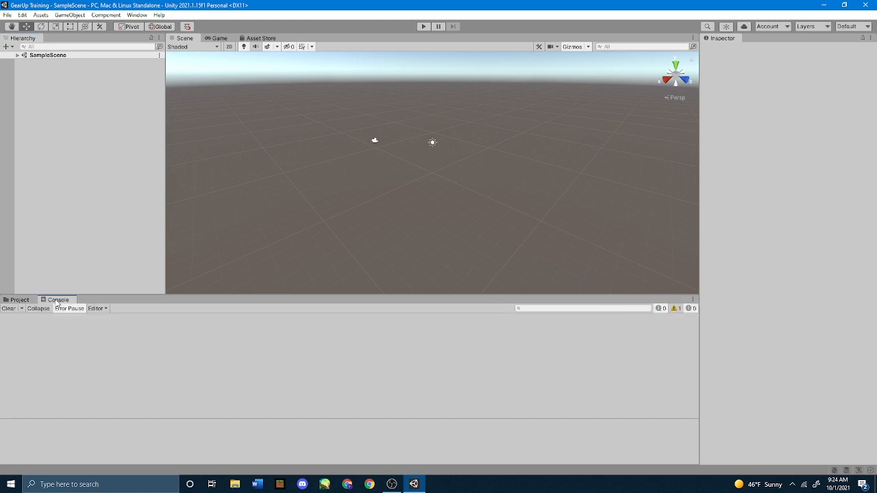
left_click_drag(57, 303, 70, 250)
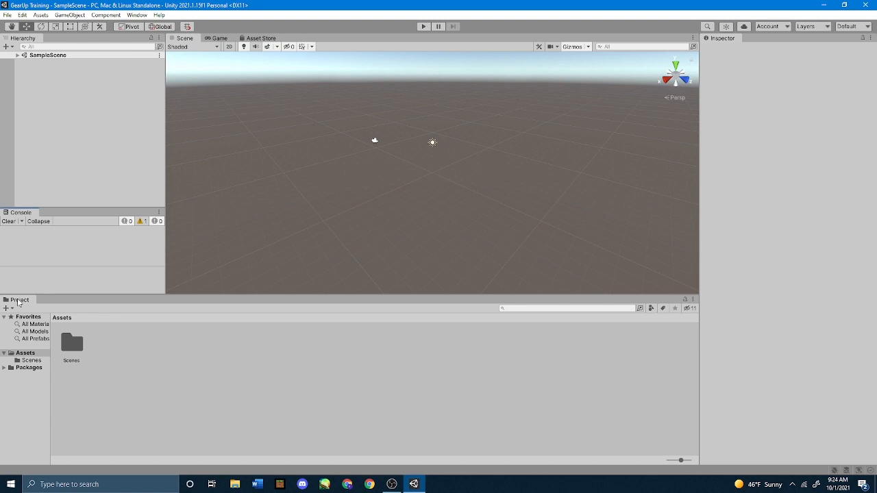
left_click_drag(18, 303, 30, 160)
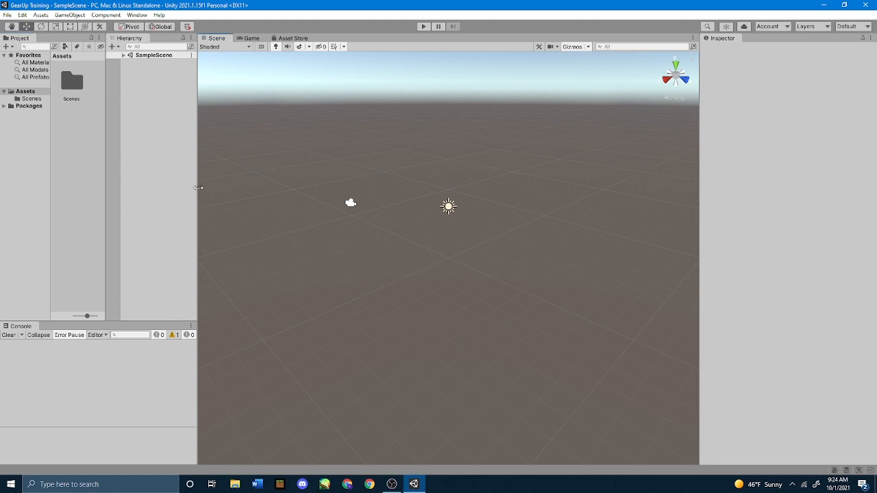
left_click_drag(198, 187, 212, 194)
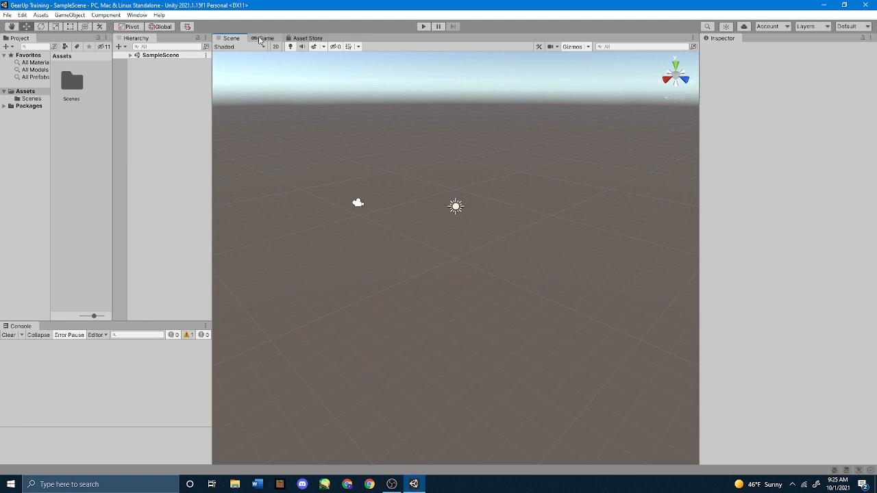
Step: Dock the Game view beneath the Scene view, enlarge it to about half the height, and raise the Console to match
left_click(260, 40)
left_click_drag(260, 39, 418, 335)
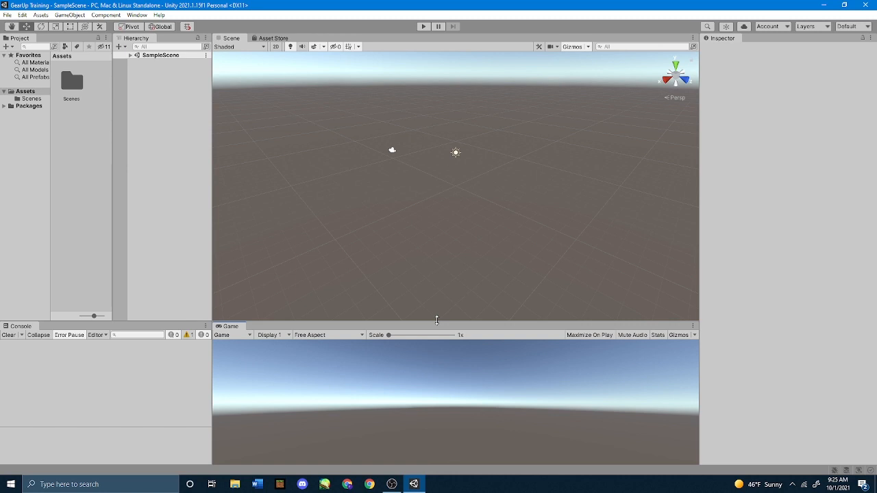
left_click_drag(436, 320, 457, 250)
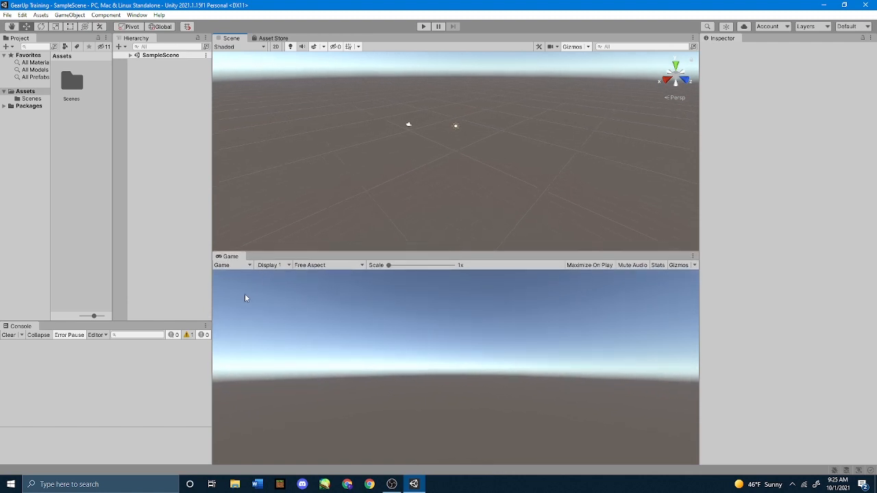
left_click_drag(185, 323, 211, 252)
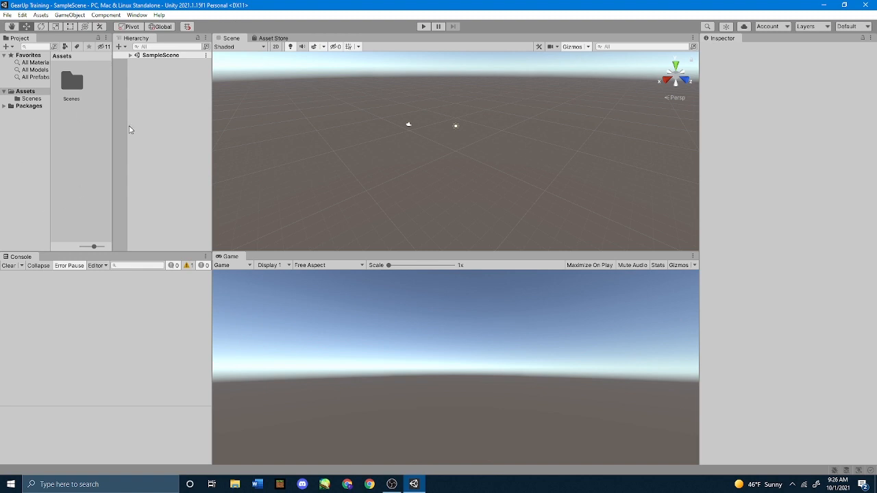
Step: Create a folder named Blend Files in the project's Assets
right_click(82, 156)
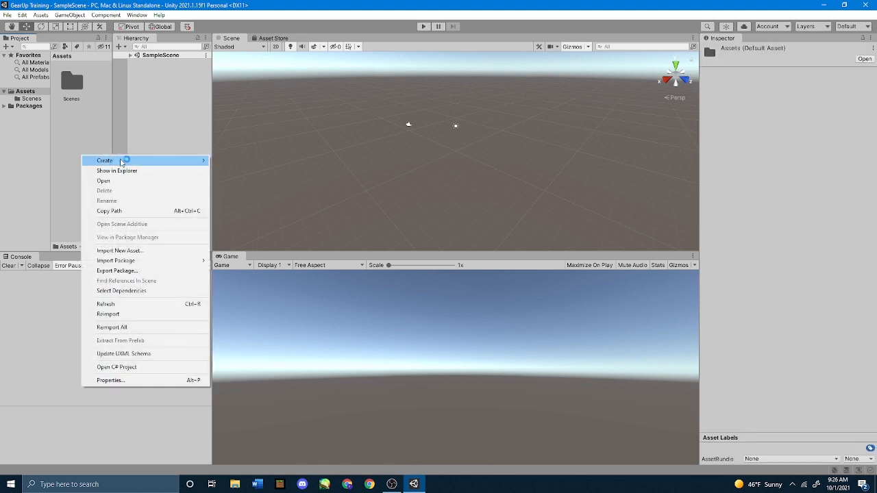
mouse_move(132, 161)
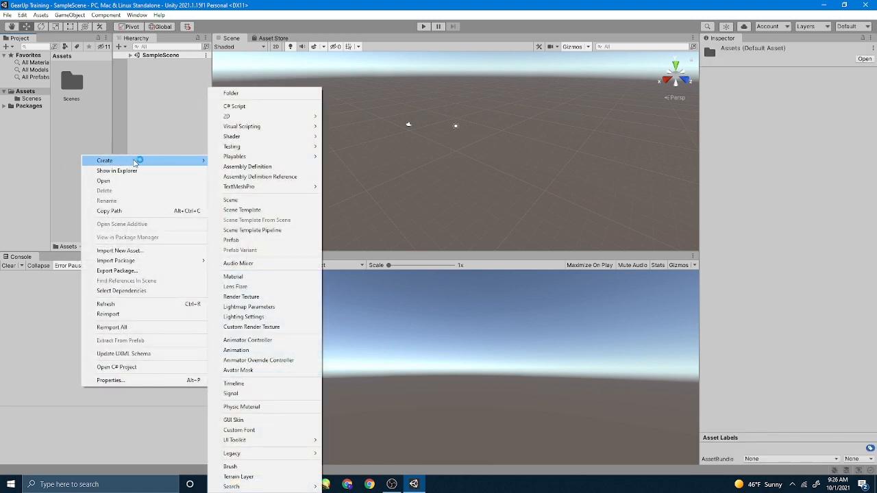
left_click(259, 93)
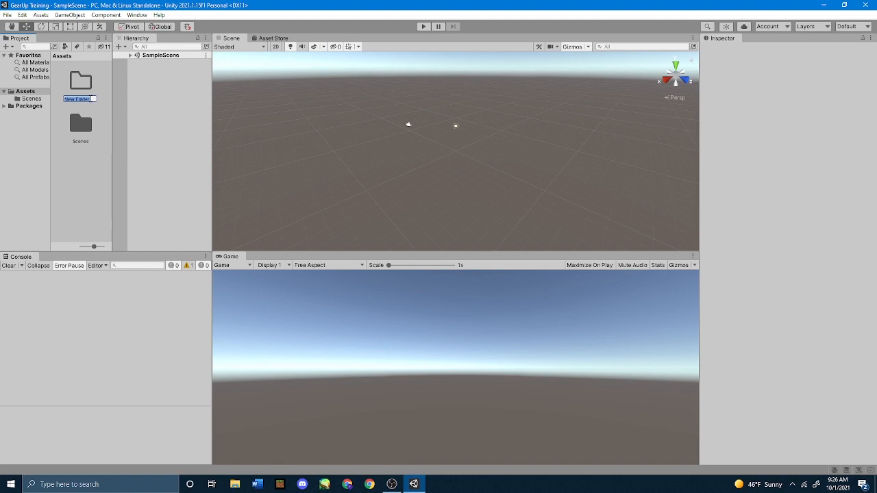
type("Blend Files")
key("Return")
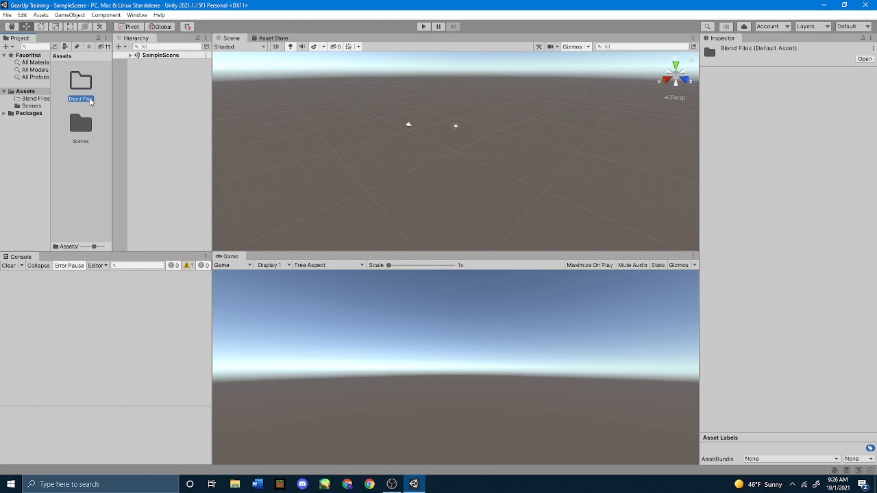
Step: Add a second folder named Texture Files to the project's Assets
right_click(82, 183)
mouse_move(99, 189)
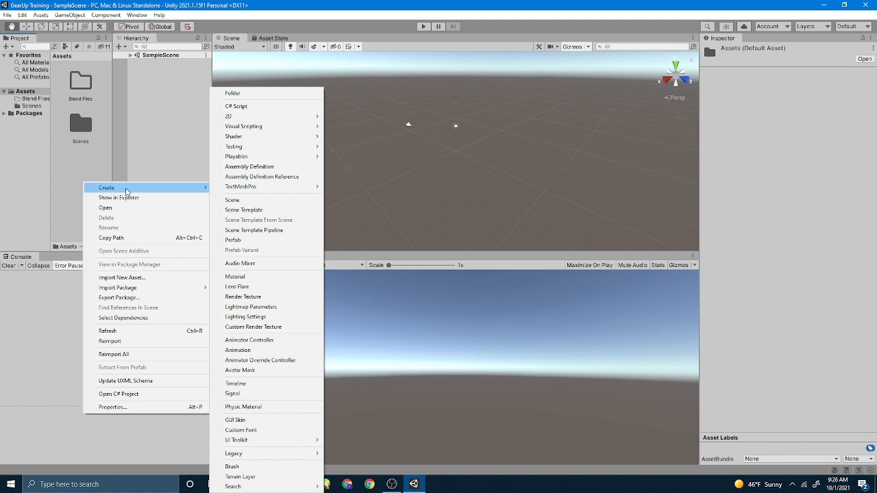
left_click(264, 97)
type("Te")
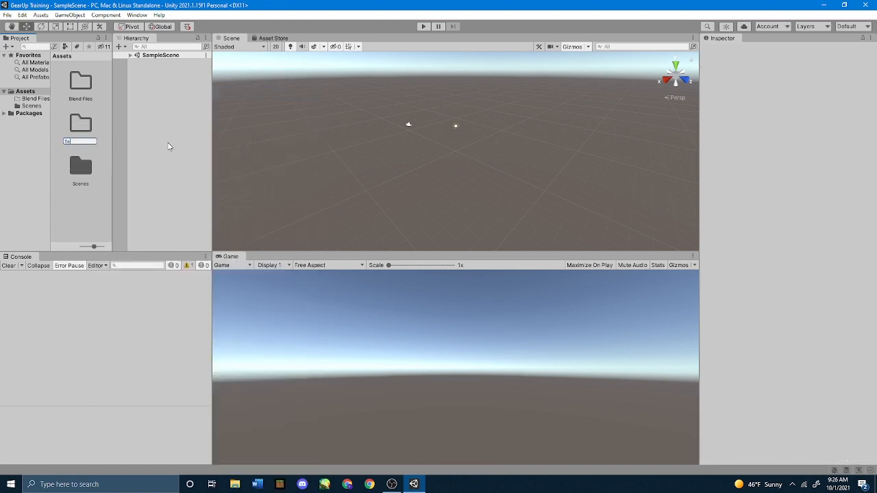
type("xture Files")
key("Return")
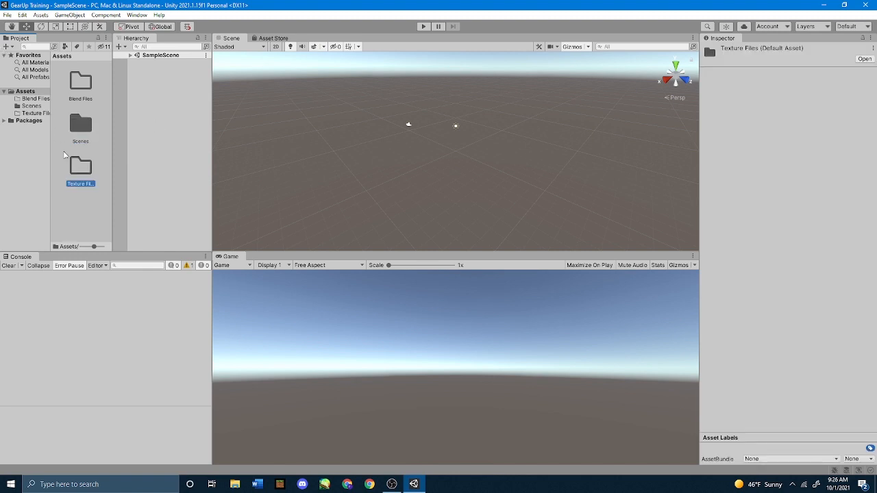
Step: Open the Blend Files folder and widen the Project and Hierarchy windows
left_click(86, 88)
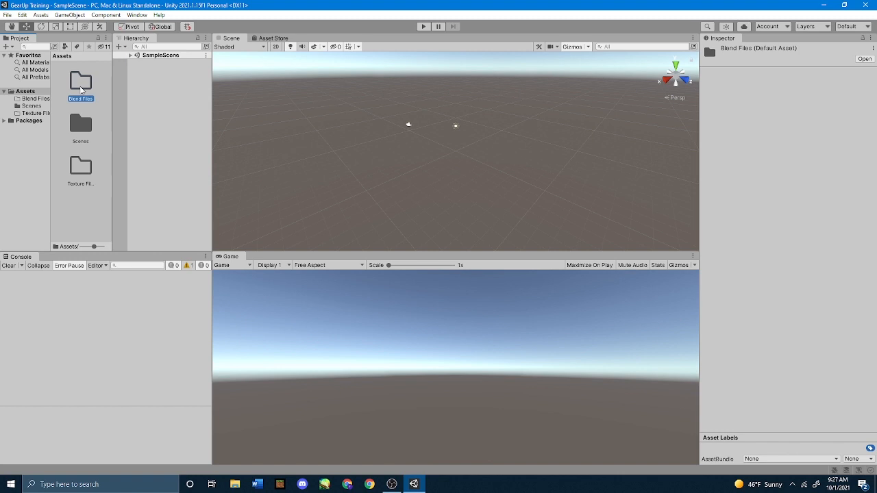
double_click(80, 87)
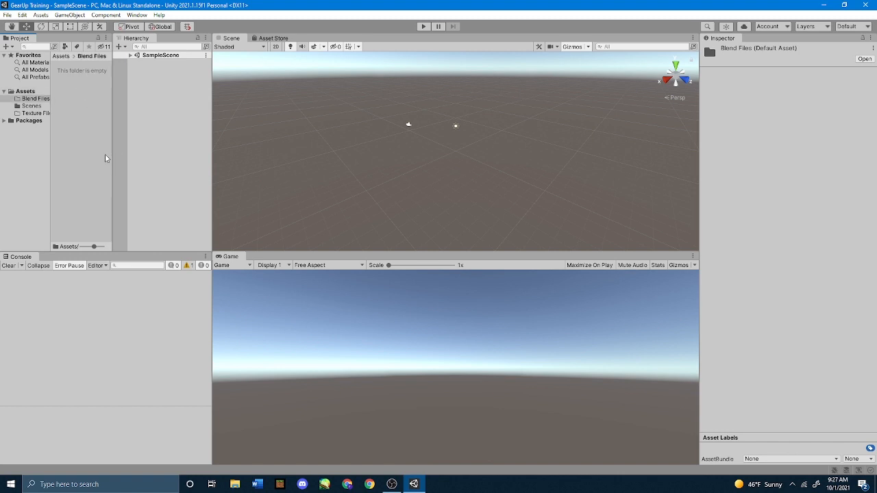
left_click_drag(113, 154, 148, 156)
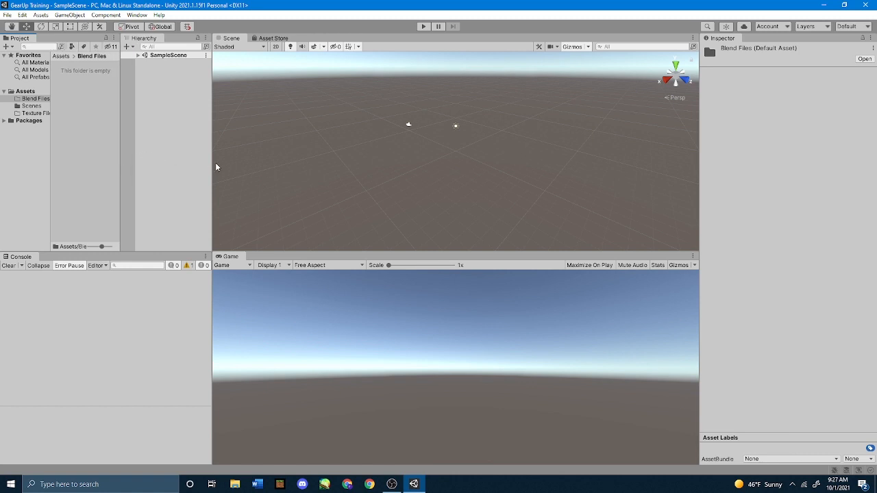
left_click_drag(213, 161, 301, 171)
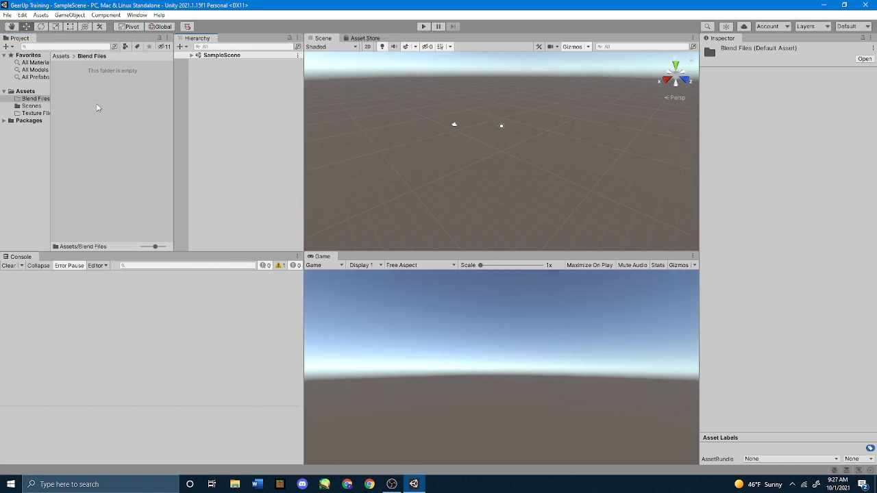
left_click(166, 40)
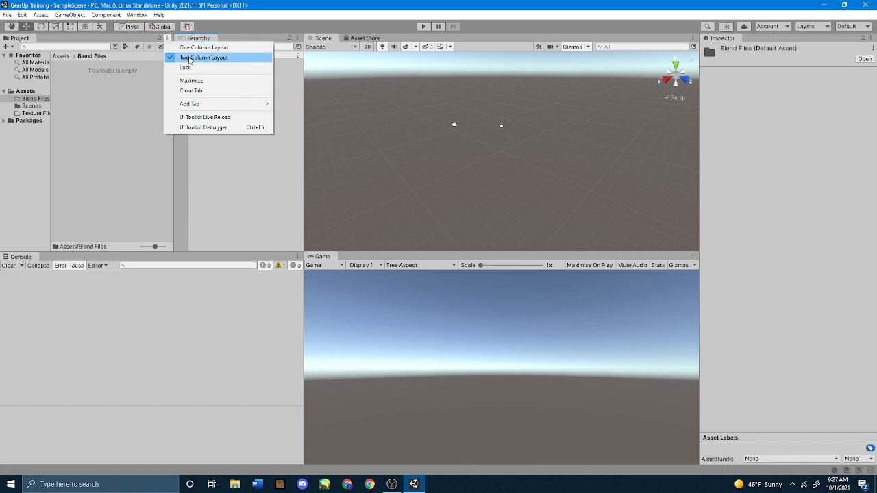
left_click(90, 97)
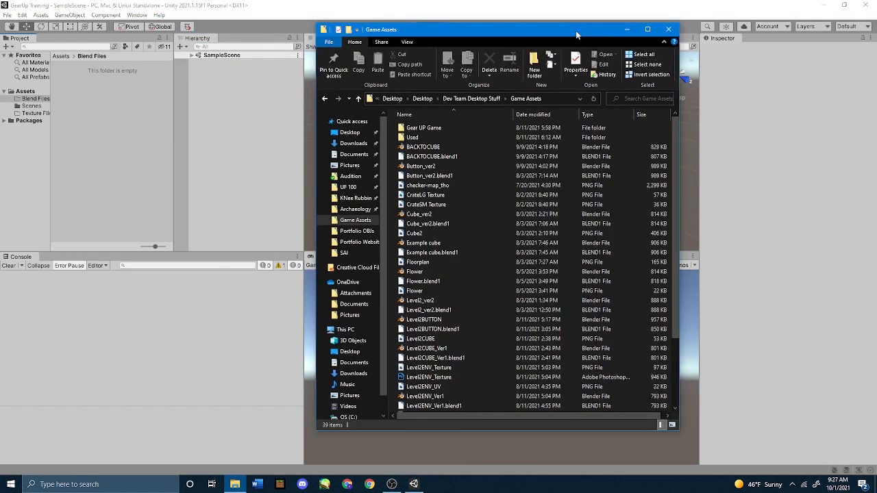
Step: Import the Blender file Level2_ver2 from the Game Assets folder into the project's Blend Files folder
scroll(493, 287, "down", 3)
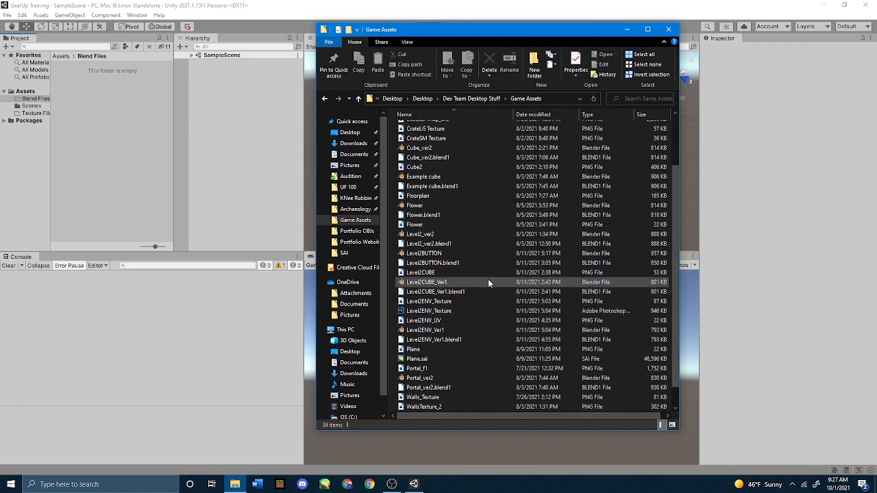
left_click(451, 234)
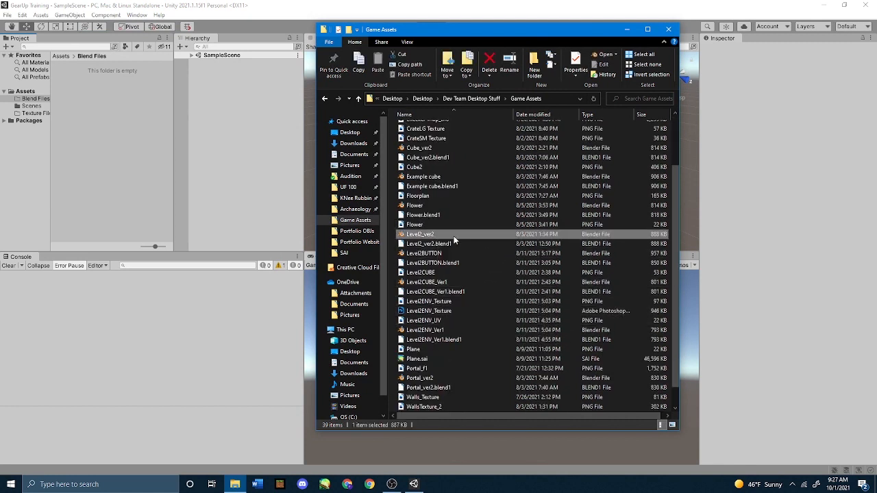
left_click_drag(453, 235, 117, 167)
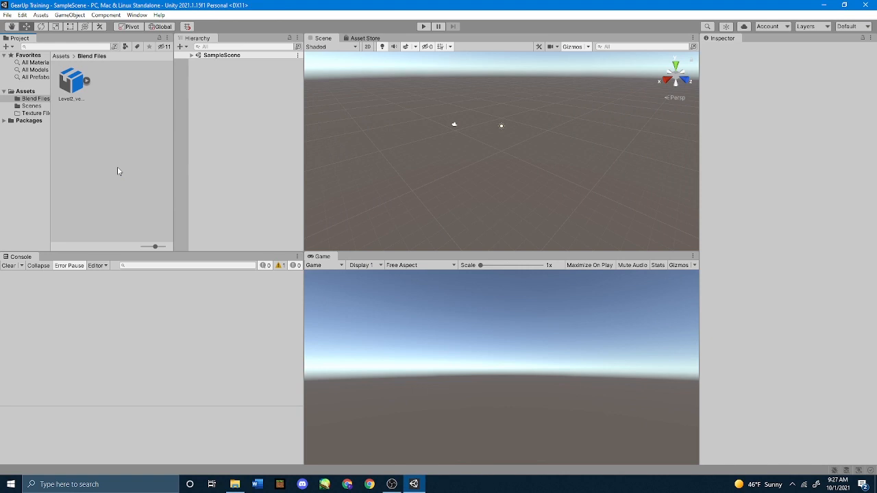
Step: Place the Level2_ver2 model from the Blend Files folder into SampleScene
left_click(62, 86)
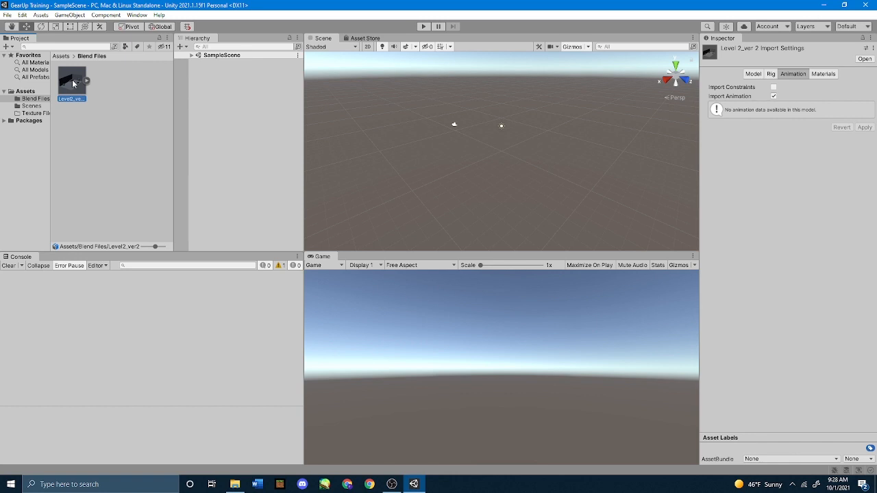
left_click_drag(73, 83, 216, 107)
left_click_drag(255, 137, 260, 118)
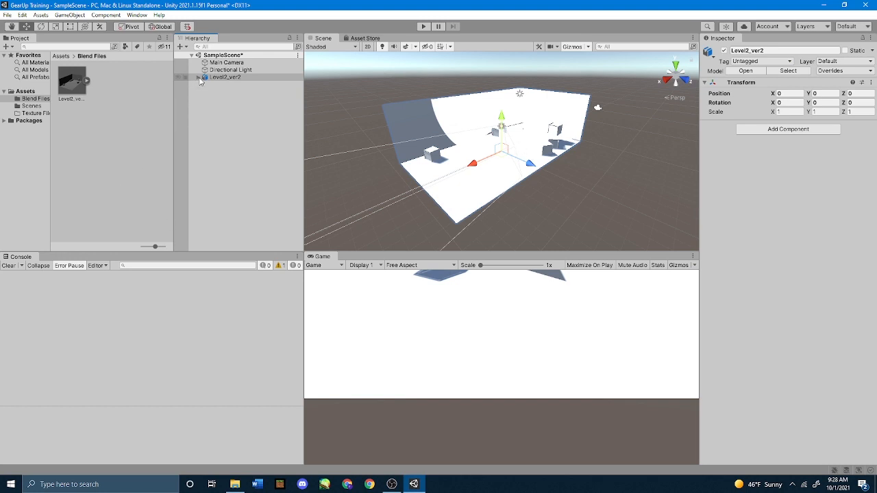
Step: Examine the Main Camera, the Directional Light, and the children of Level2_ver2 in the scene, including its imported Camera
left_click(227, 63)
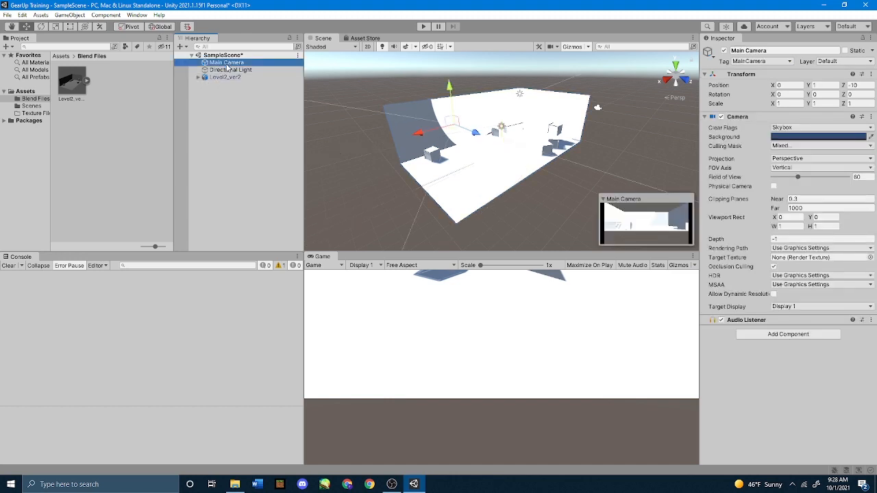
left_click(229, 71)
left_click(226, 79)
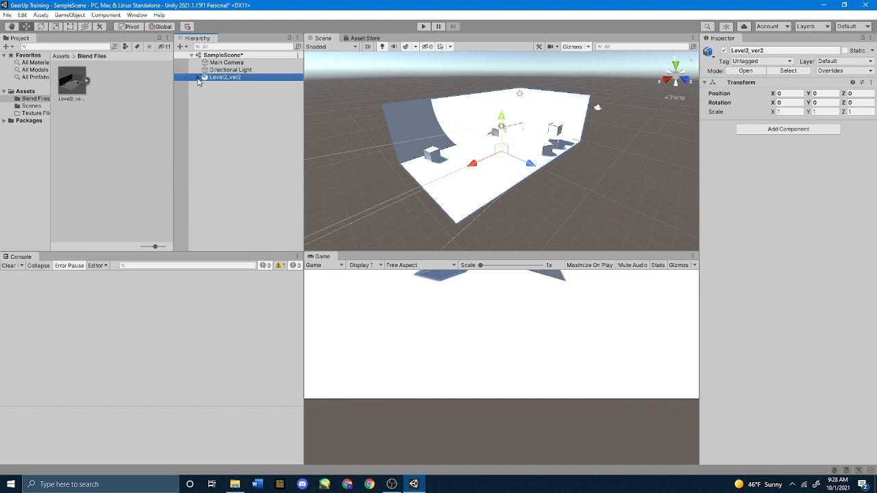
left_click(197, 79)
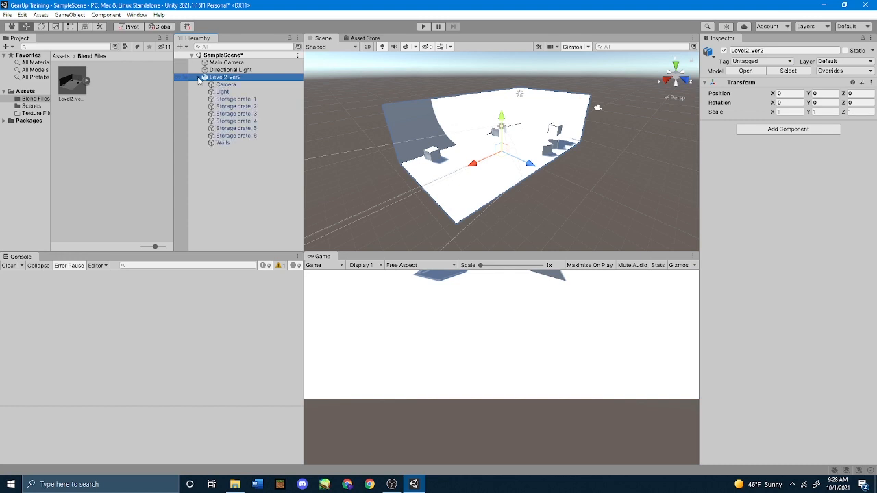
left_click(235, 84)
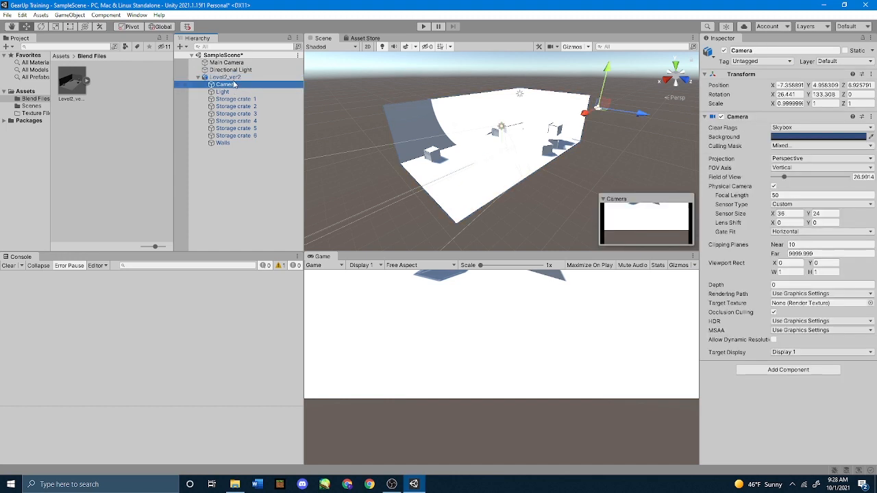
Step: Completely unpack the Level2_ver2 prefab instance in SampleScene
left_click(230, 77)
right_click(232, 78)
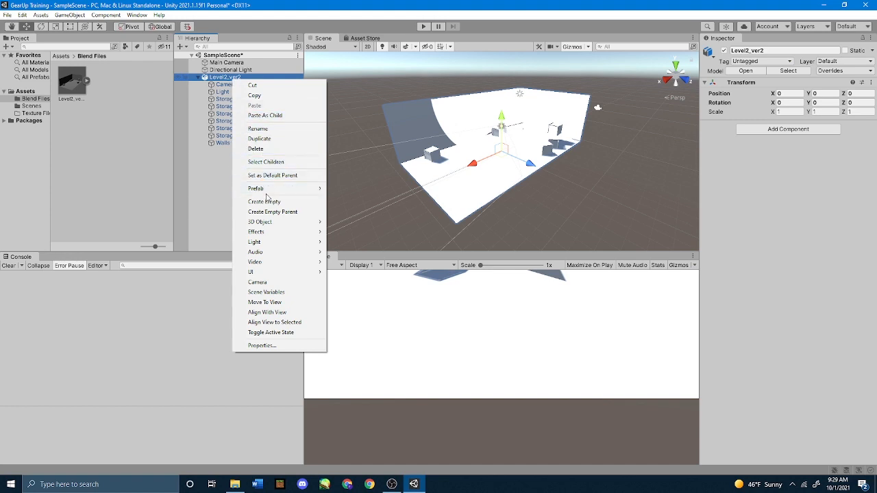
mouse_move(270, 194)
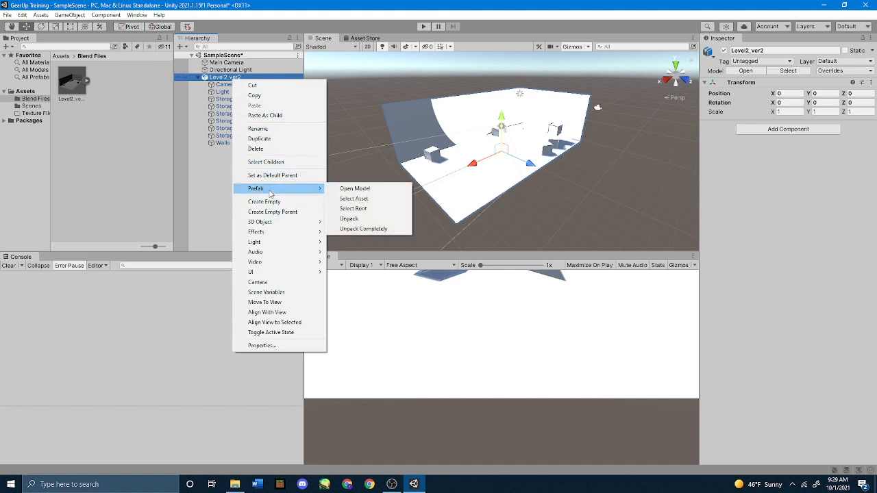
left_click(370, 230)
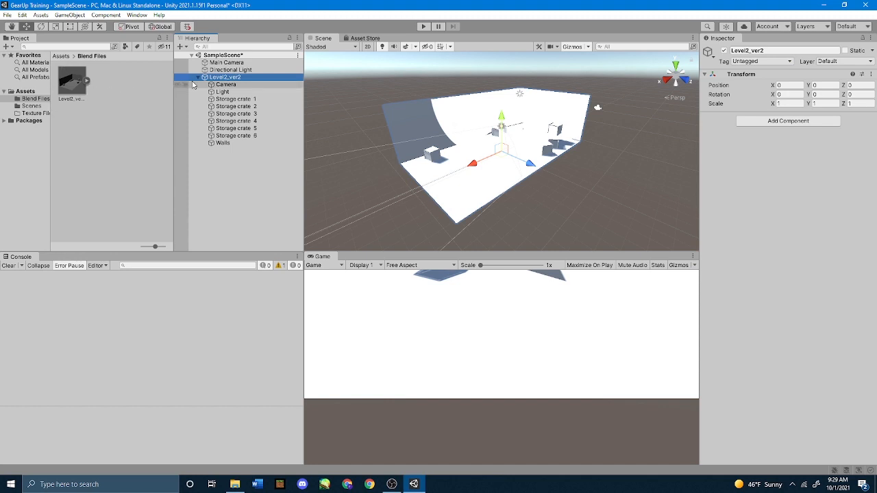
Step: Delete the imported Camera and Light objects from Level2_ver2
left_click(222, 85)
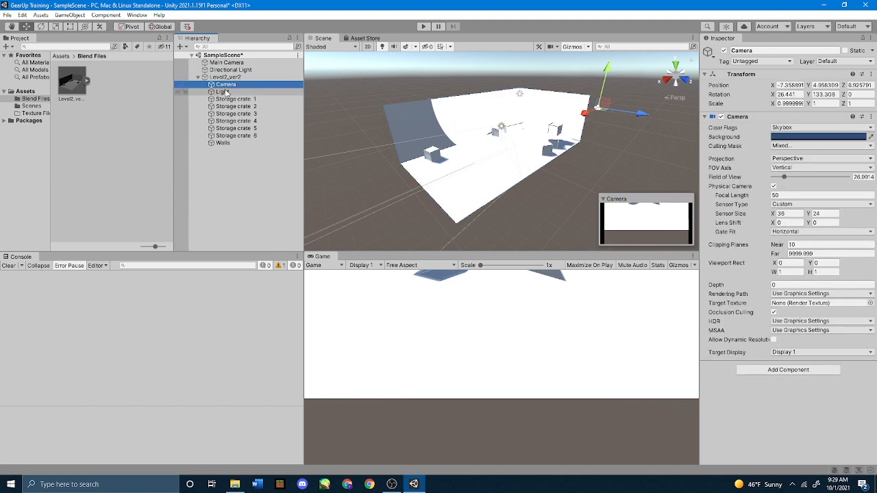
left_click(222, 92, "ctrl")
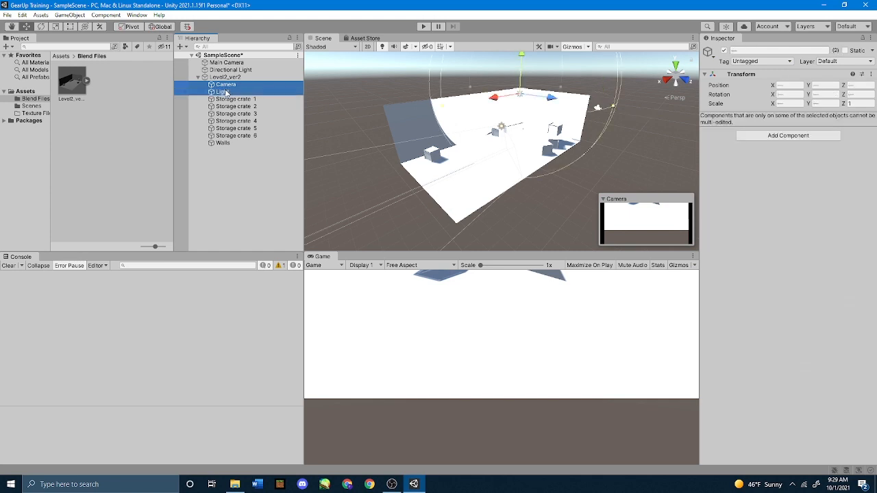
right_click(226, 93)
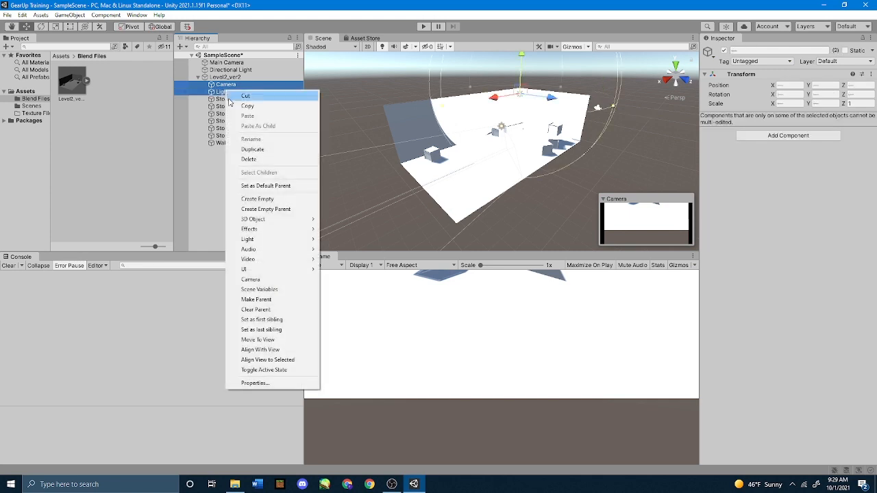
left_click(269, 160)
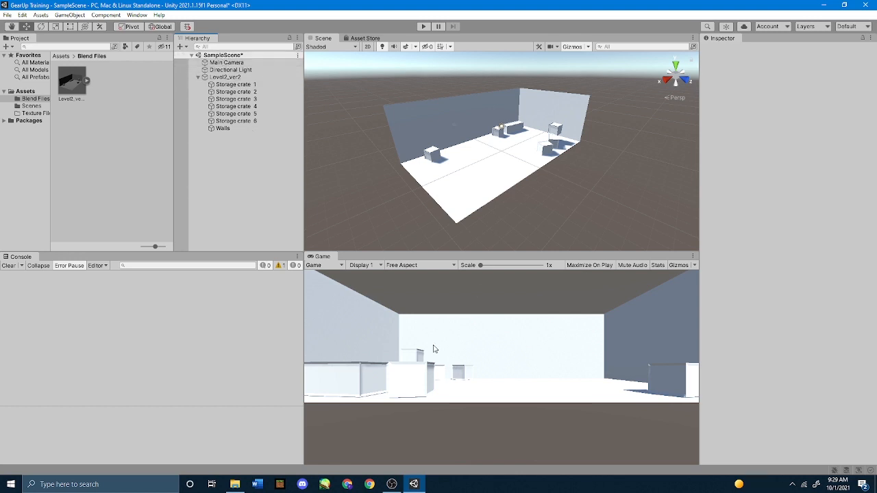
Step: Move the Main Camera to about X -0.36 and raise it for a higher view of the room, then deselect it
left_click(217, 63)
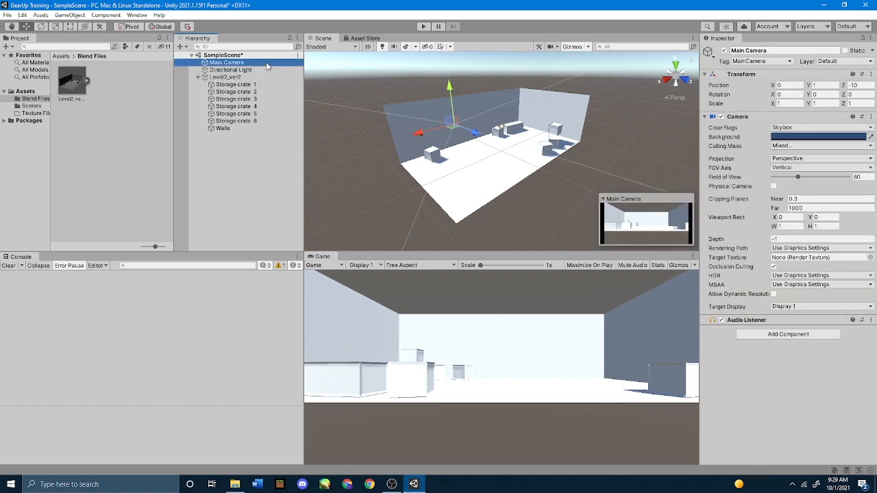
mouse_move(418, 130)
left_mouse_down()
mouse_move(363, 144)
mouse_move(430, 134)
mouse_move(419, 134)
left_mouse_up()
left_click_drag(451, 91, 450, 86)
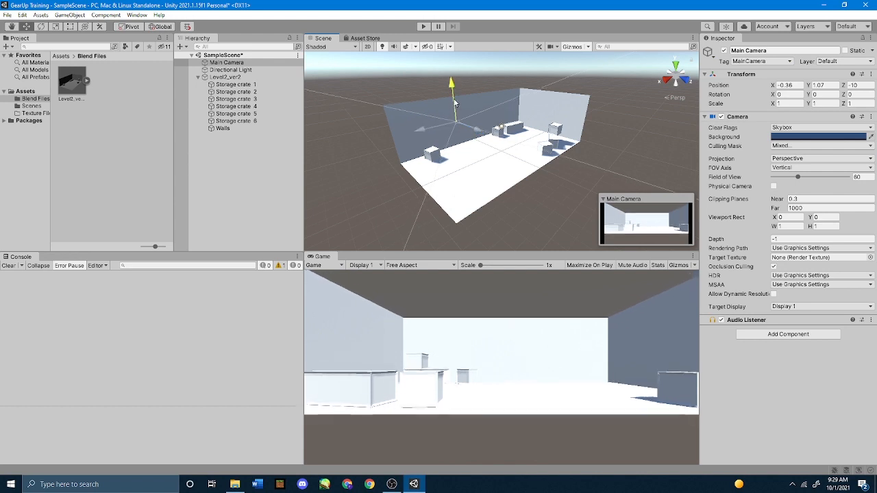
left_click_drag(450, 86, 450, 76)
left_click(241, 181)
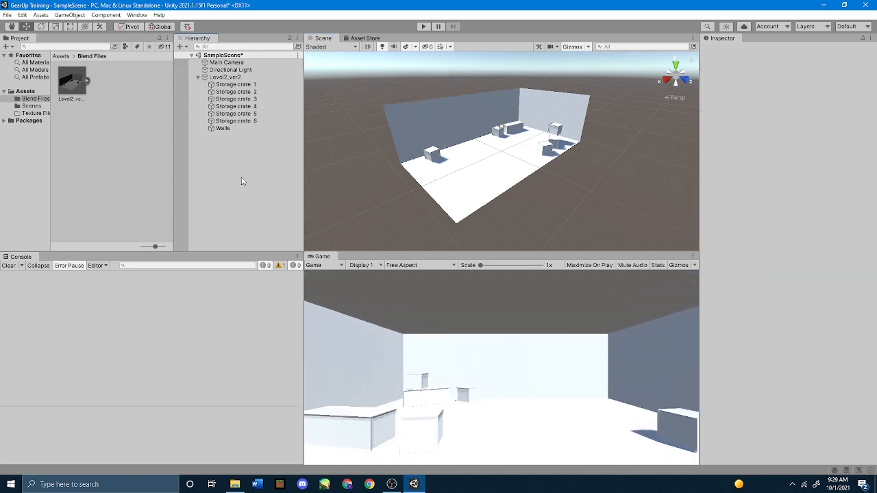
Step: Import the Walls_Texture image from the Game Assets folder into the project's Texture Files folder
left_click(47, 114)
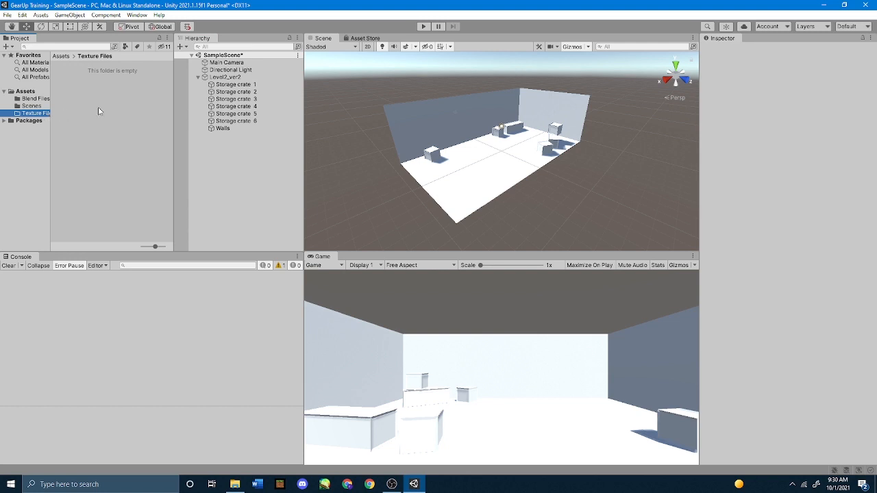
left_click(235, 484)
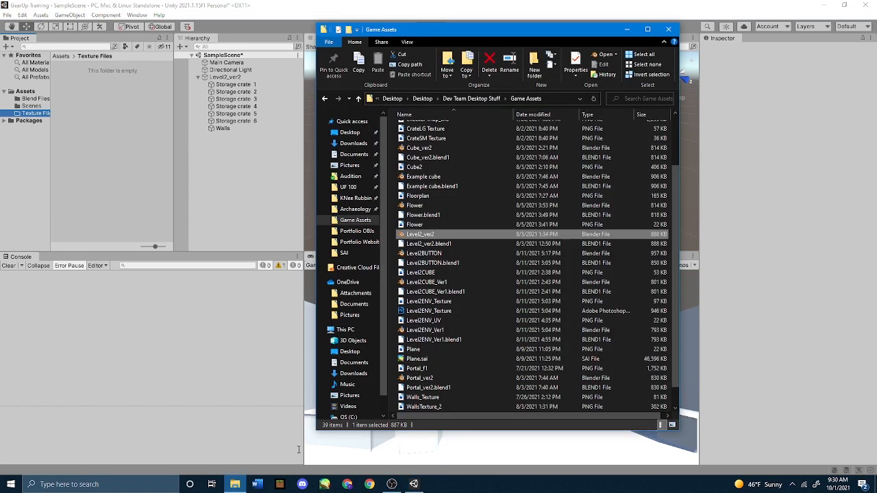
left_click(431, 397)
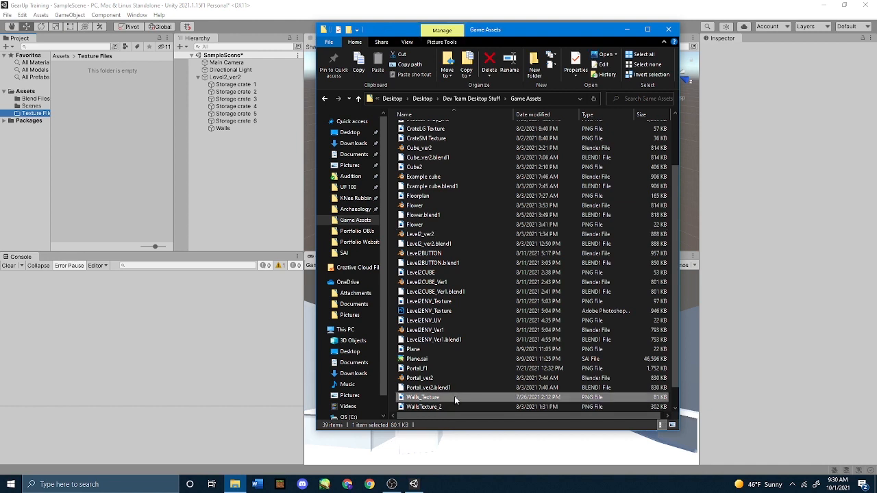
left_click_drag(454, 396, 111, 159)
left_click(626, 29)
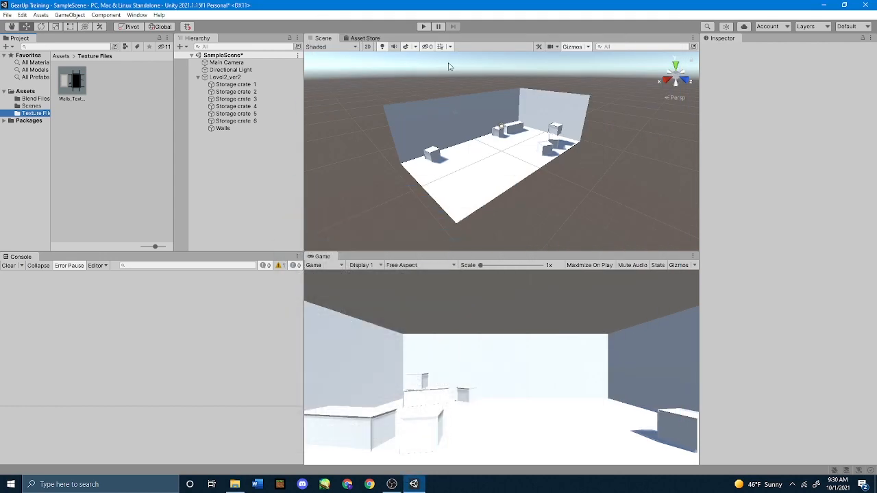
Step: Create a material named "Level 2 Walls_Mat" in the Texture Files folder
left_click(75, 81)
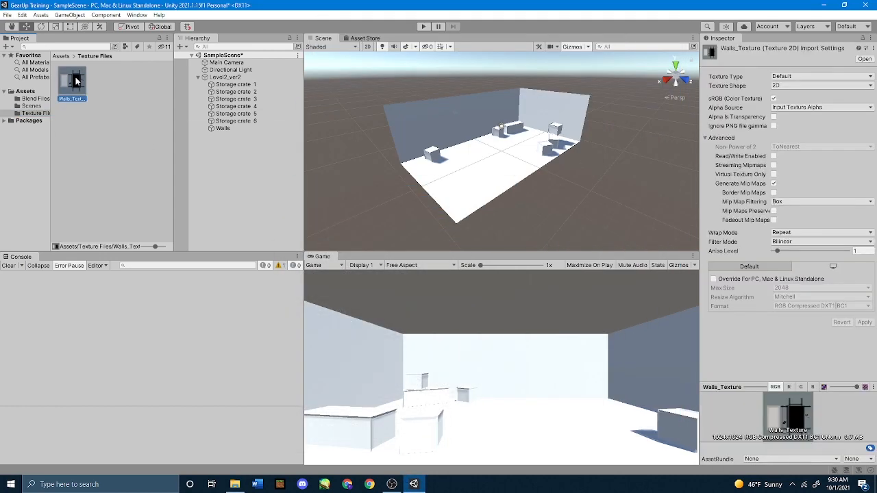
left_click(115, 116)
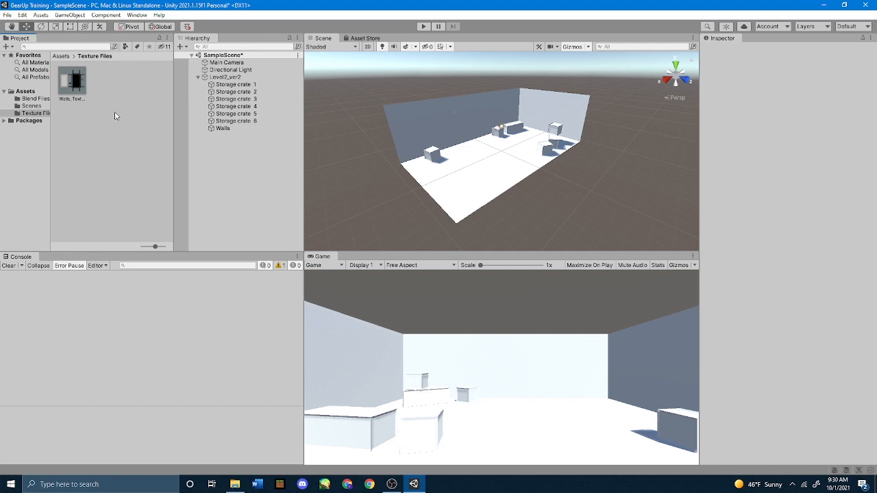
right_click(115, 116)
mouse_move(128, 119)
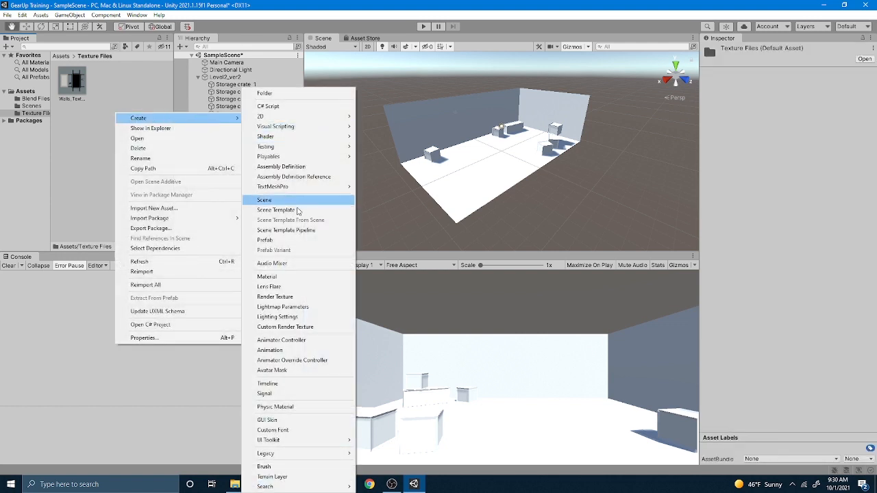
left_click(284, 277)
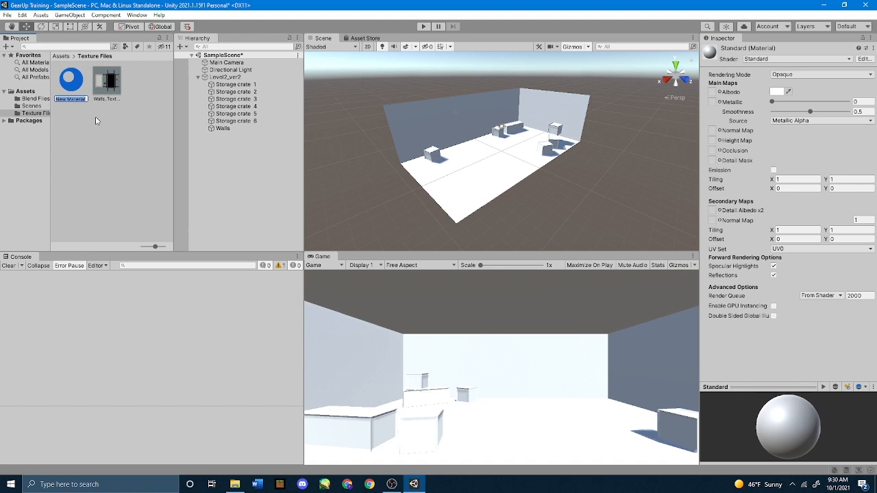
type("Level 2 Walls_Mat")
key("Return")
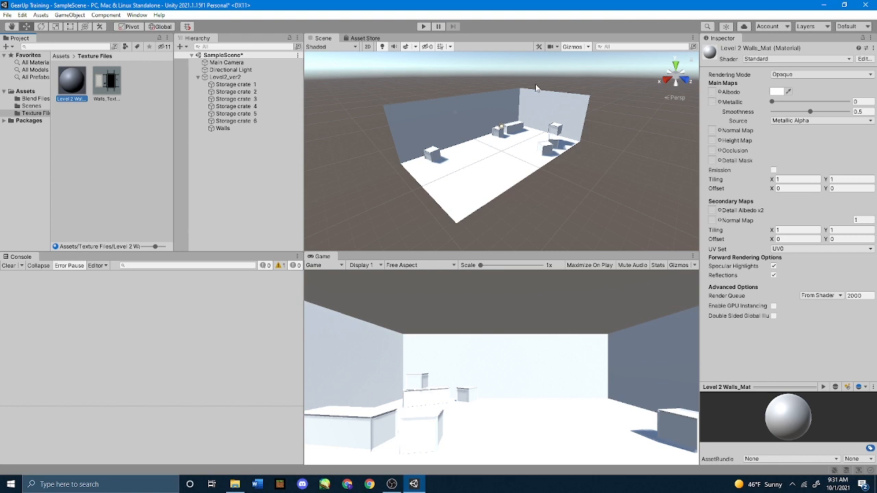
Step: Assign Walls_Texture as the Albedo map of the Level 2 Walls_Mat material
left_click(103, 82)
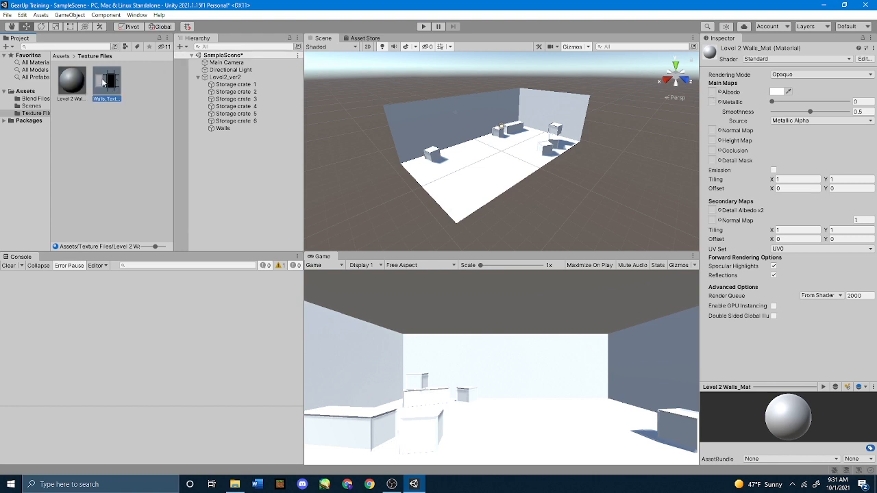
left_click_drag(103, 82, 712, 95)
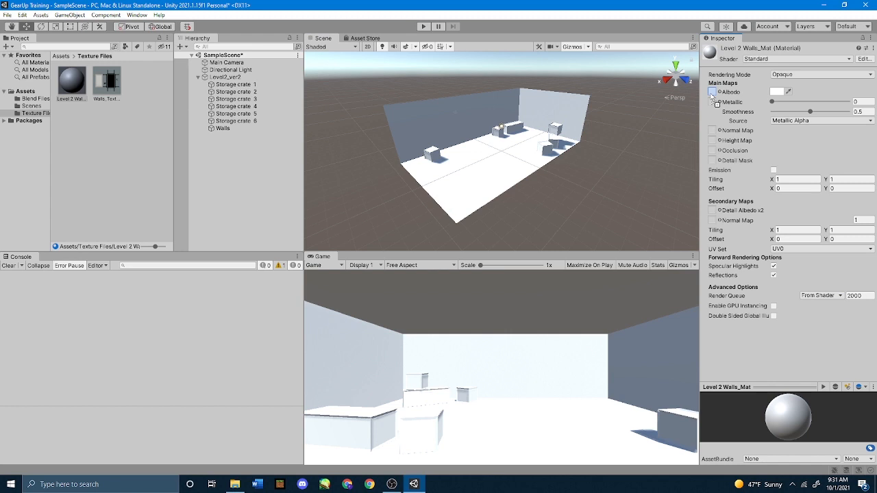
left_click_drag(715, 101, 711, 95)
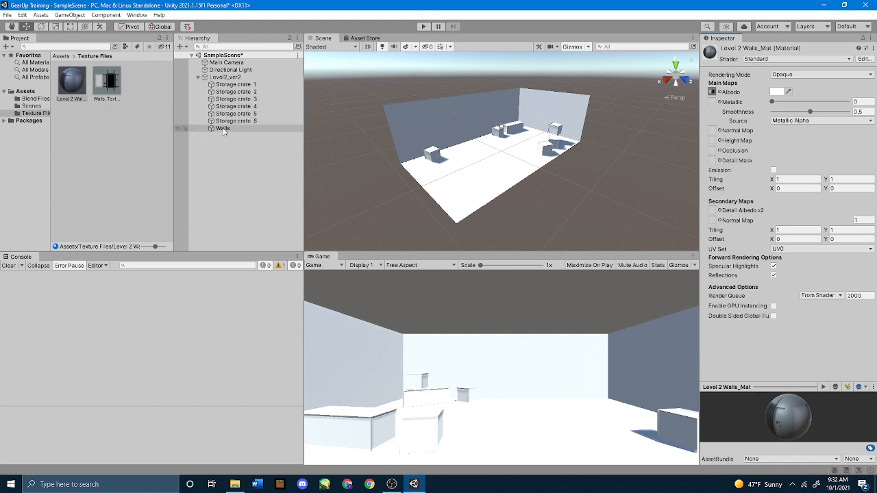
Step: Apply Walls_Texture directly to the Walls object in the scene and deselect it
left_click(250, 131)
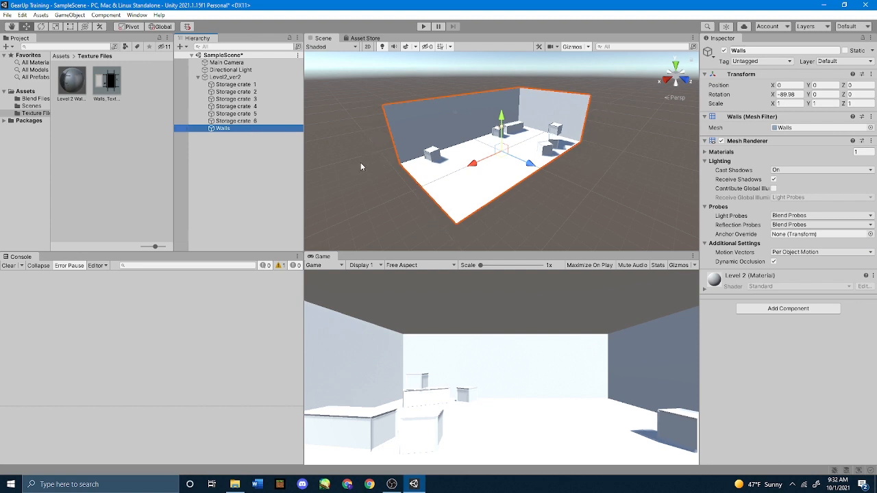
left_click(414, 120)
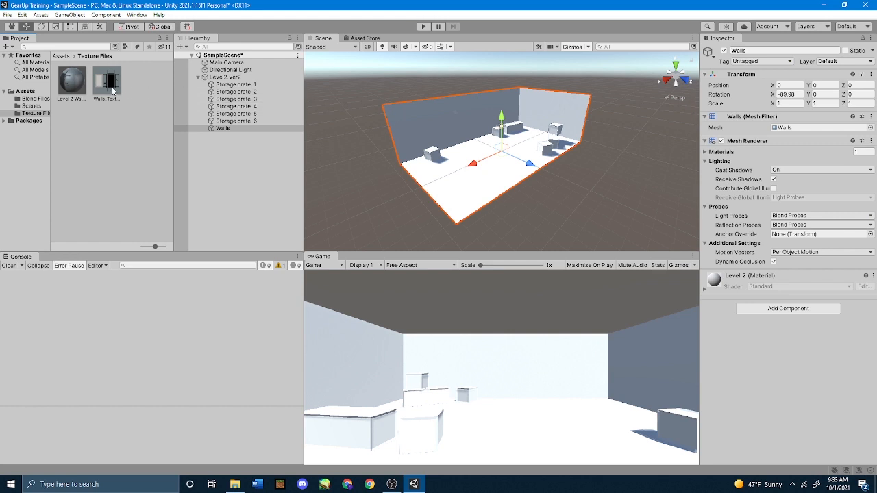
left_click_drag(107, 88, 413, 124)
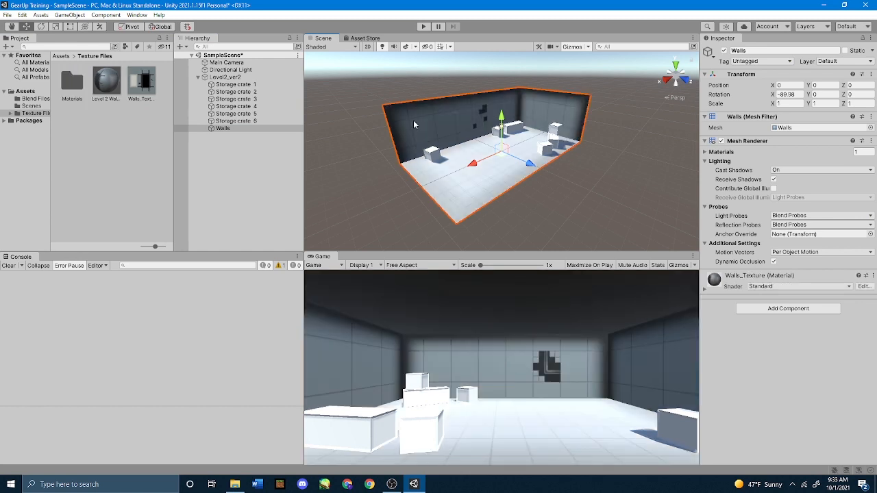
left_click(579, 165)
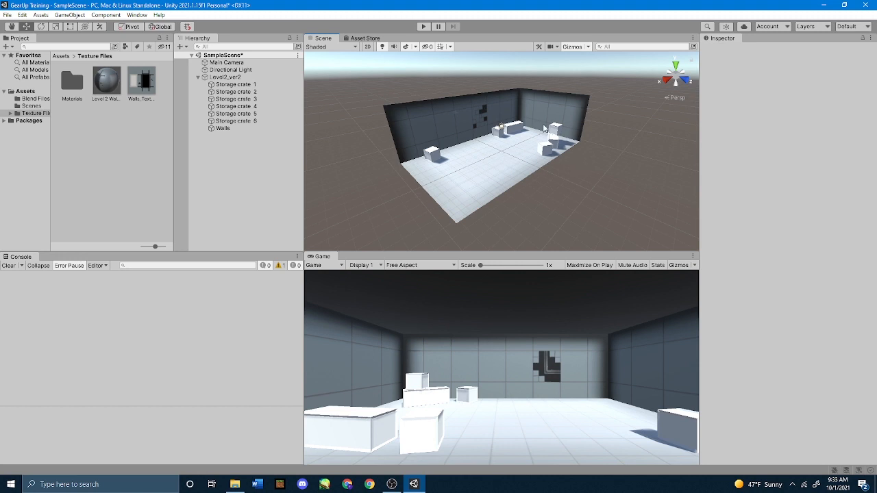
Step: Import CrateLG_Texture and CrateSM_Texture from the Game Jam folder into the project's Texture Files folder
key("alt+Tab")
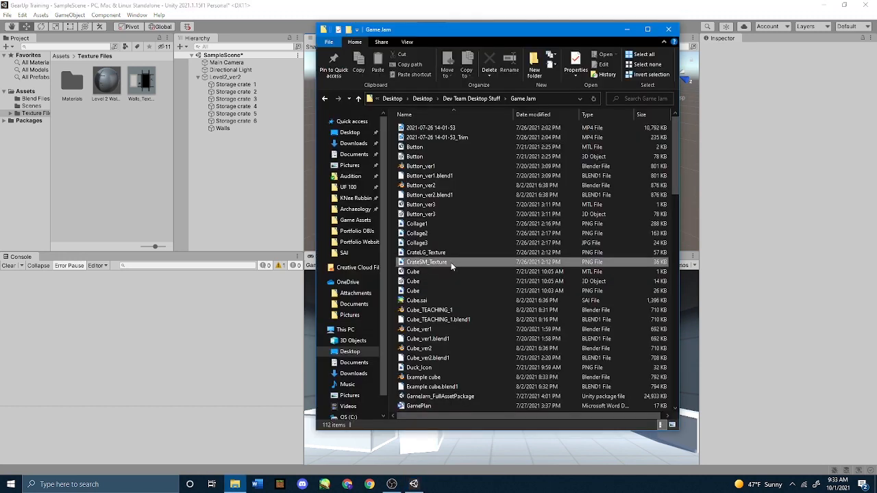
left_click(452, 263)
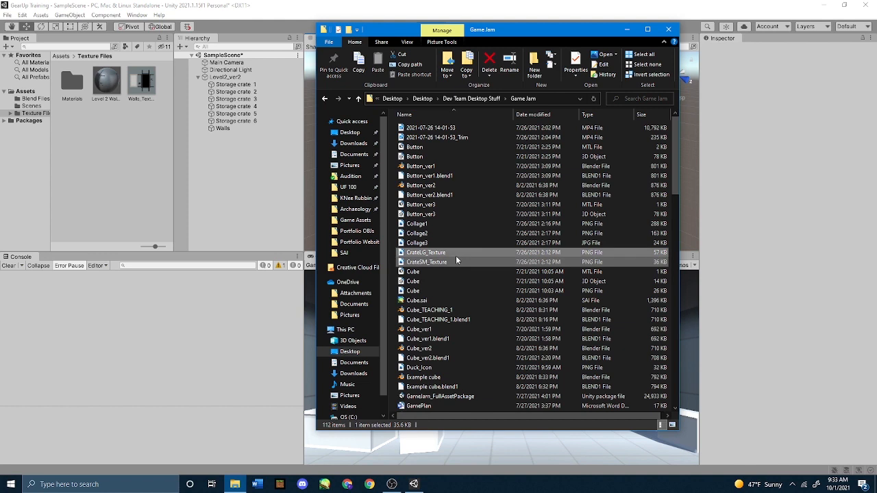
left_click(457, 254, "ctrl")
left_click_drag(386, 250, 97, 140)
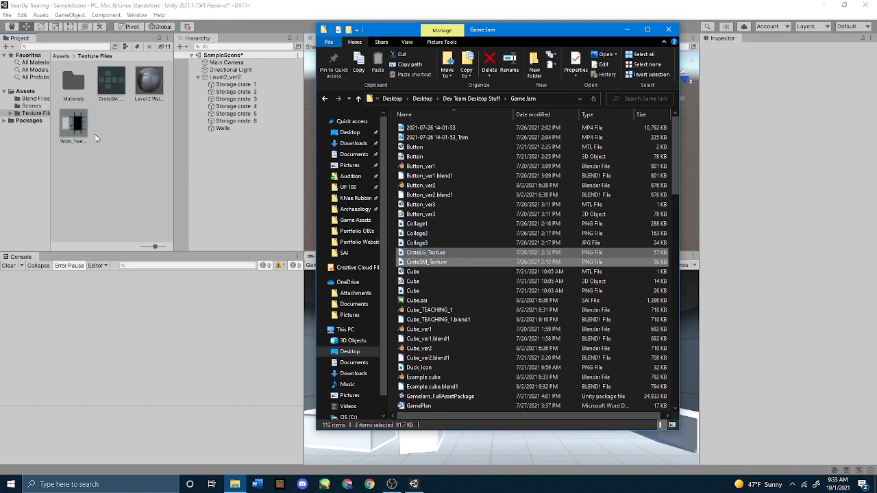
left_click(626, 29)
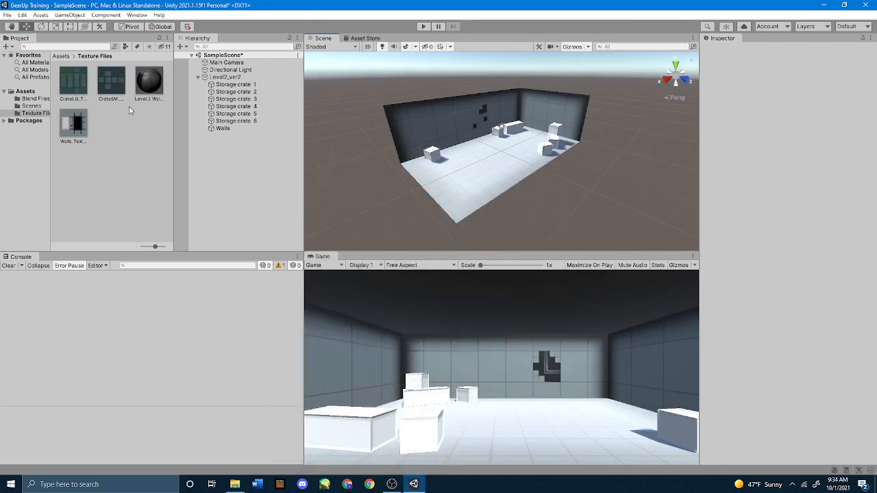
Step: Create a material named CrateLG_MAt in the Texture Files folder and select the CrateLG_Texture image
right_click(139, 140)
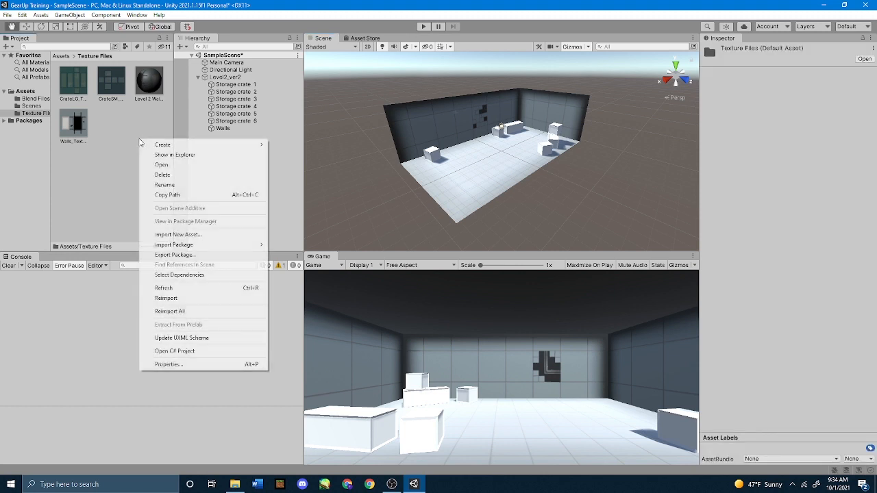
mouse_move(171, 144)
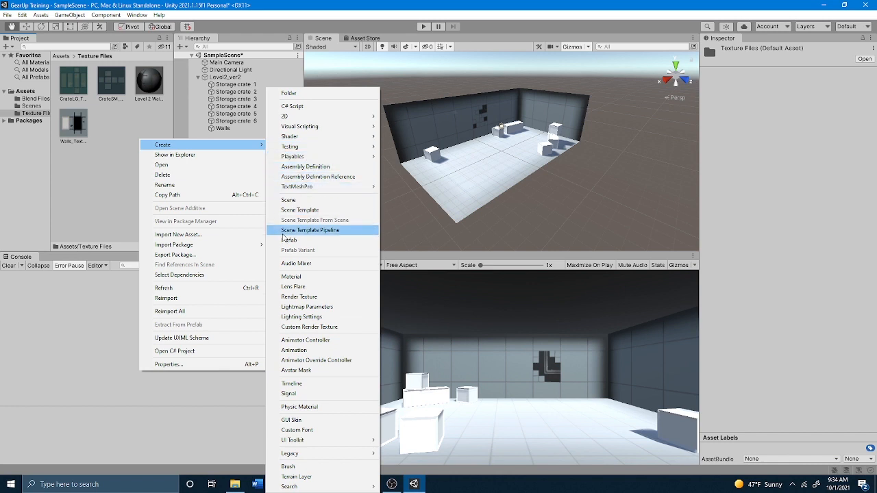
left_click(291, 276)
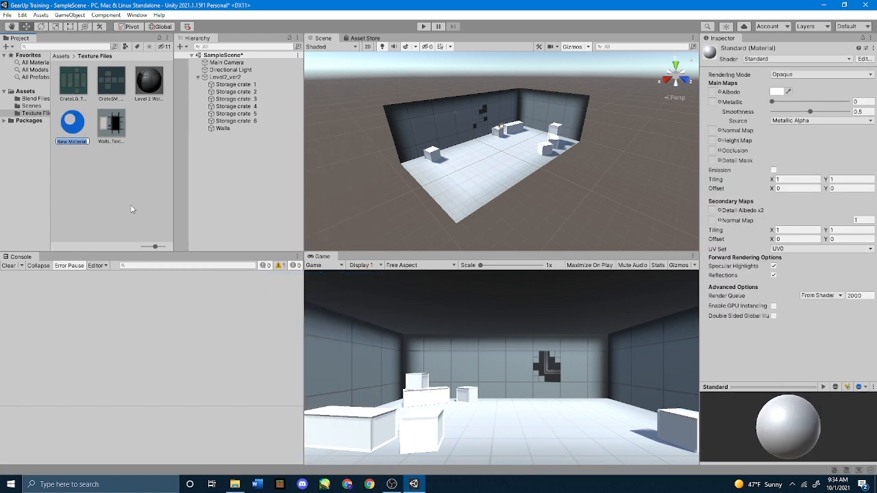
type("CrateLG_MAt")
key("Return")
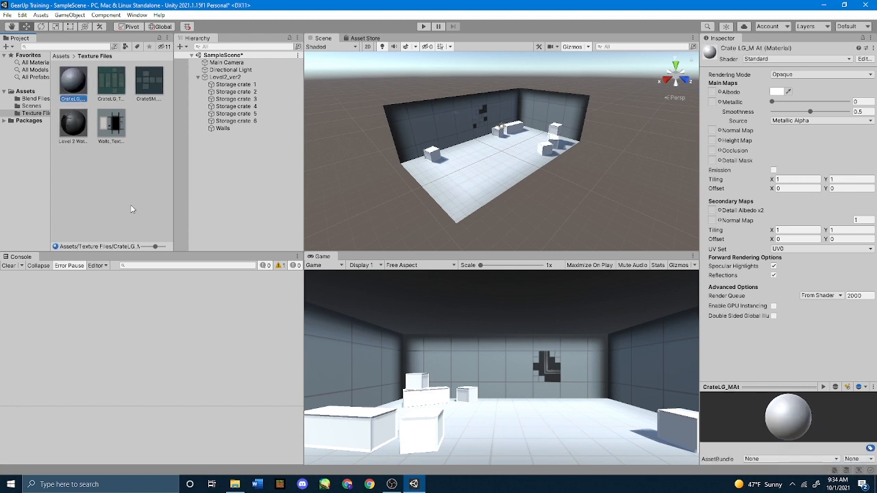
left_click(67, 100)
key("Escape")
left_click(106, 93)
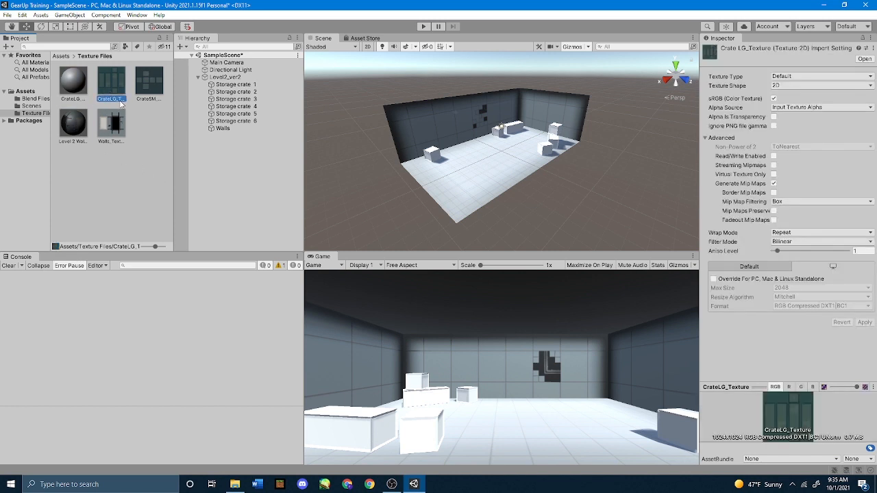
Step: Correct the name of the CrateLG_MAt material to CrateLG_Mat
left_click(121, 103)
left_click(63, 86)
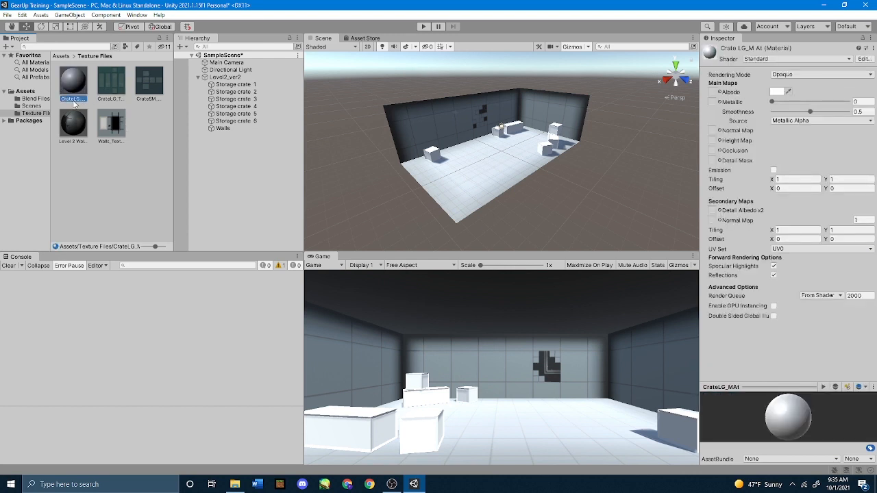
left_click(78, 101)
key("BackSpace")
key("BackSpace")
type("at")
key("Return")
Step: Duplicate the CrateLG_Mat material and rename the copy as CrateSM_Mat
key("ctrl+d")
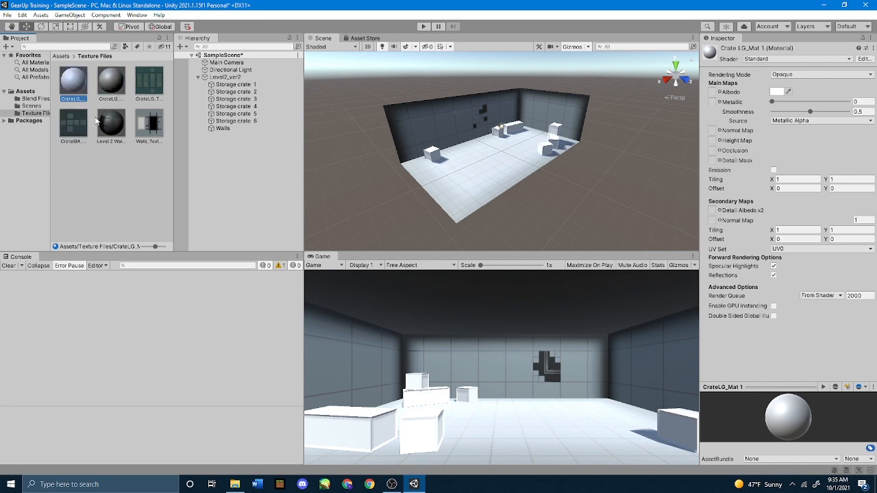
left_click(65, 101)
left_click(86, 99)
key("BackSpace")
key("BackSpace")
type("SM")
key("Return")
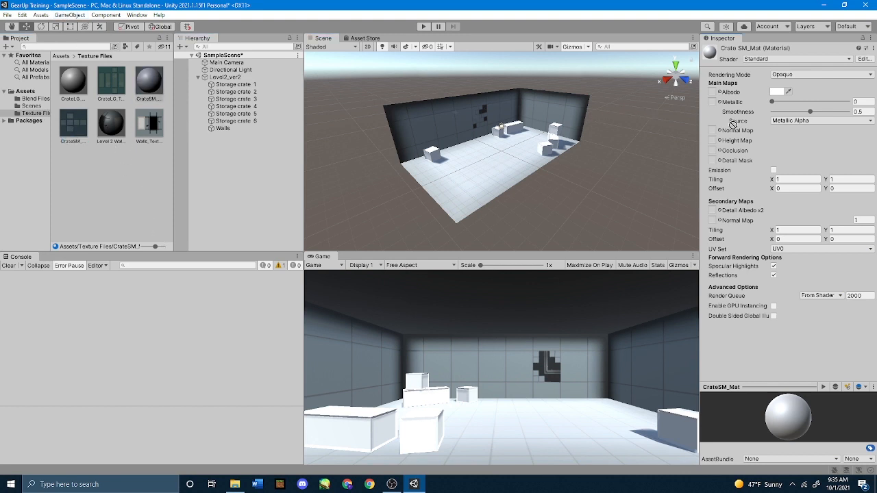
Step: Assign CrateSM_Texture as the Albedo map of CrateSM_Mat and CrateLG_Texture as the Albedo map of CrateLG_Mat, leaving nothing selected
left_click_drag(713, 83, 712, 92)
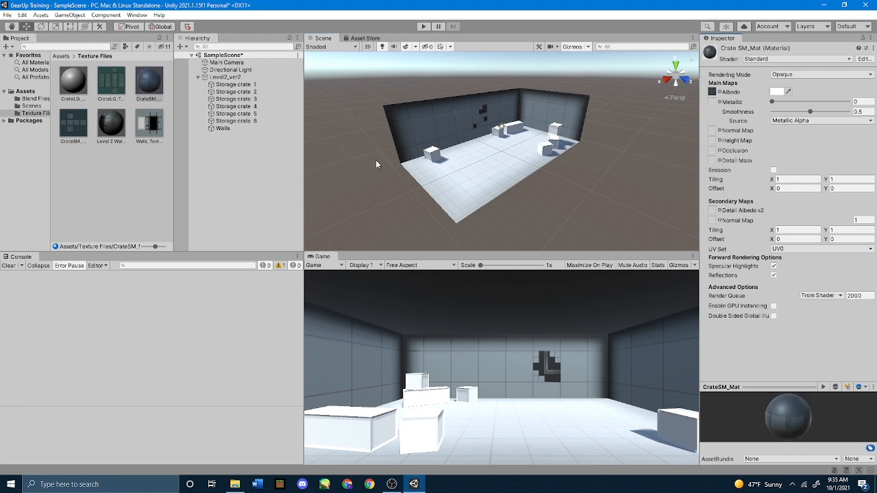
left_click(66, 91)
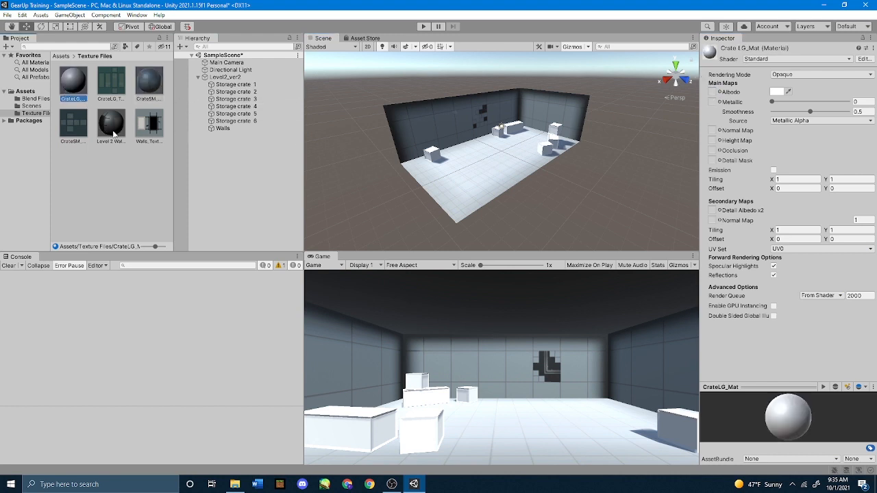
left_click_drag(111, 85, 714, 91)
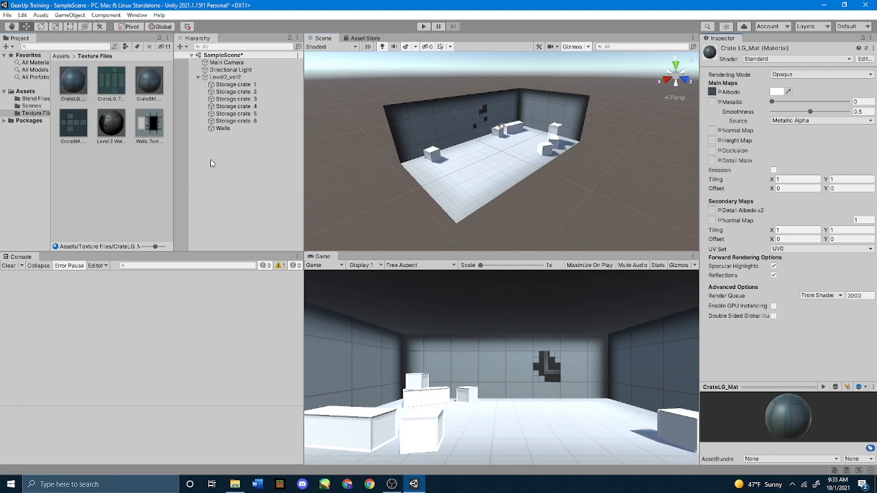
left_click(105, 160)
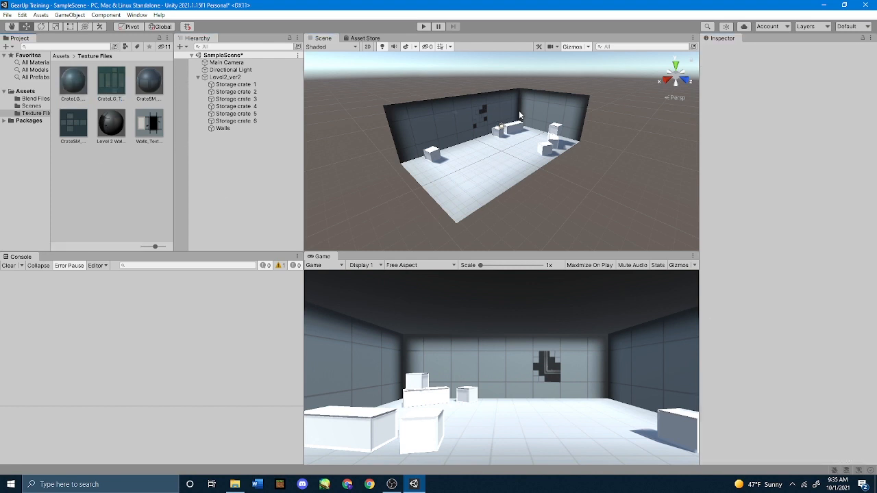
Step: Apply the CrateSM_Mat material to the four small storage crates in the scene
scroll(530, 144, "up", 2)
scroll(531, 144, "up", 3)
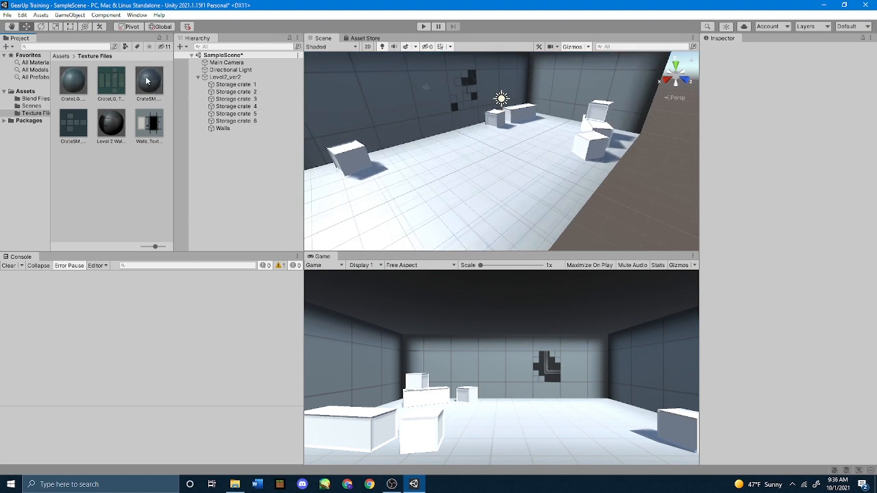
left_click_drag(146, 78, 351, 157)
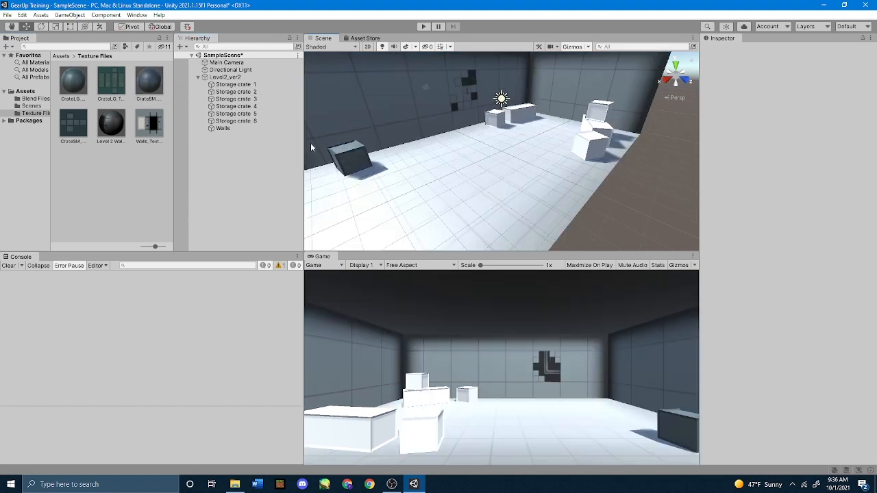
left_click_drag(150, 84, 498, 124)
left_click_drag(154, 84, 606, 117)
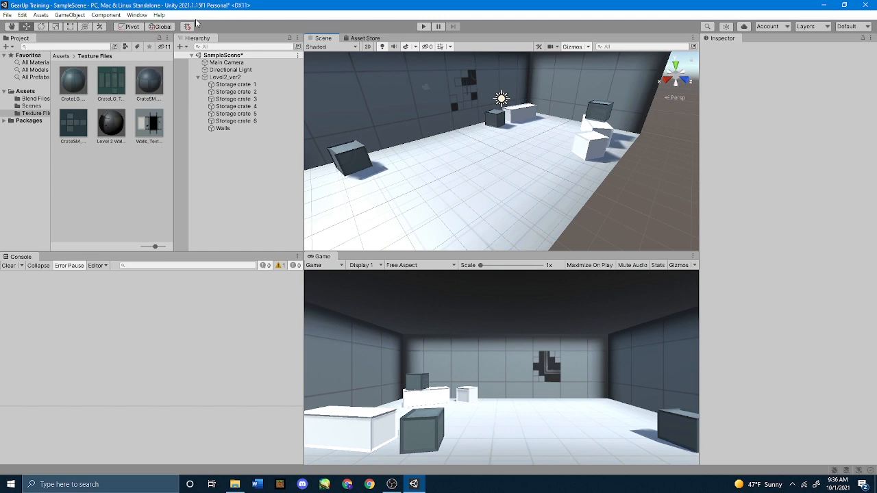
left_click_drag(150, 83, 596, 150)
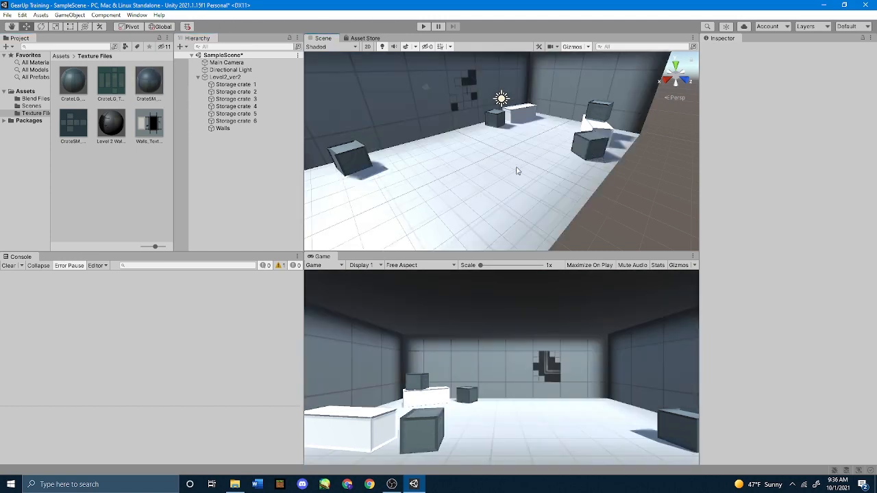
Step: Apply the CrateLG_Mat material to the two large storage crates and check the textured room from another angle
left_click_drag(73, 81, 525, 114)
left_click_drag(73, 81, 610, 134)
scroll(499, 137, "down", 5)
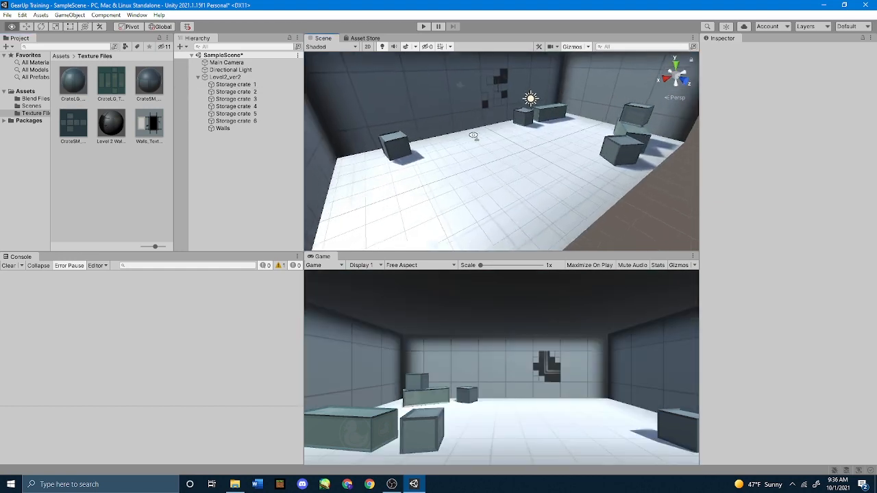
left_click_drag(499, 137, 805, 179, "alt")
scroll(380, 130, "up", 3)
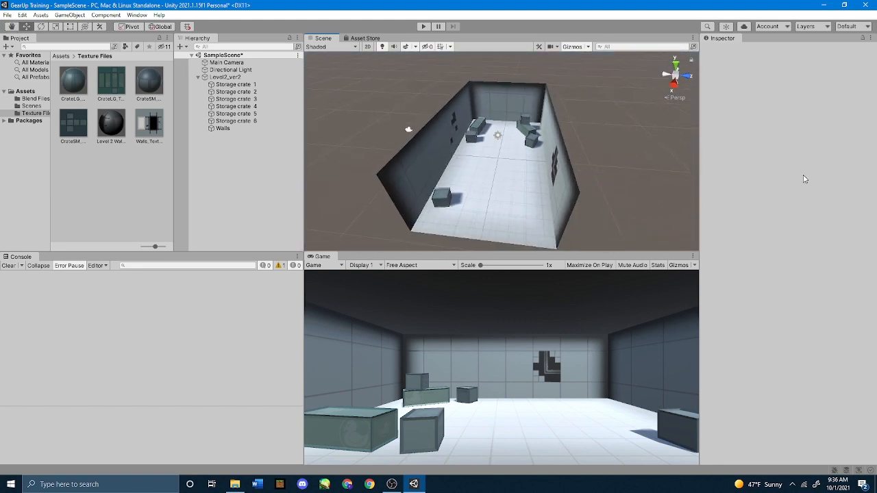